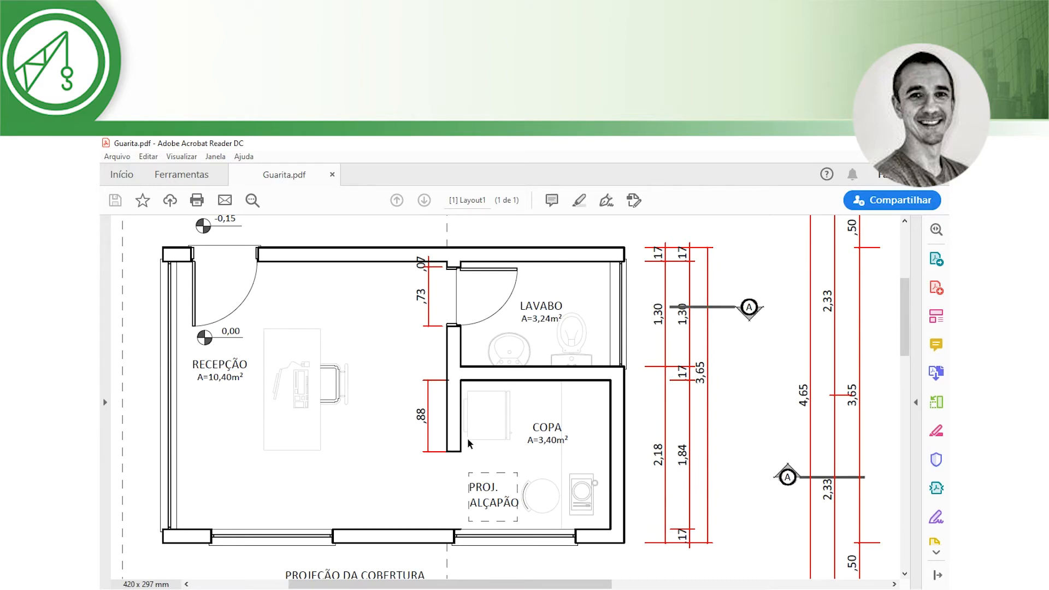
# Switch from the Guarita PDF drawing to the Nível 1 - Térreo floor plan in Revit.
pyautogui.moveTo(573, 589)
pyautogui.click(533, 576)
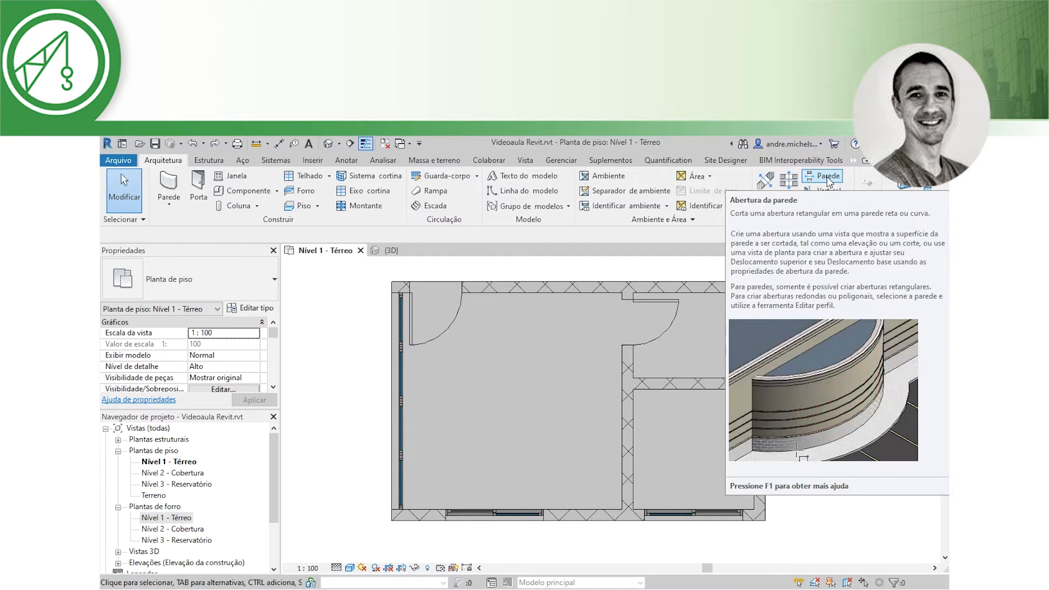
# Cut a rectangular wall opening about 0.93 m wide in the partition wall between the reception and the copa, near the exterior wall.
pyautogui.click(827, 176)
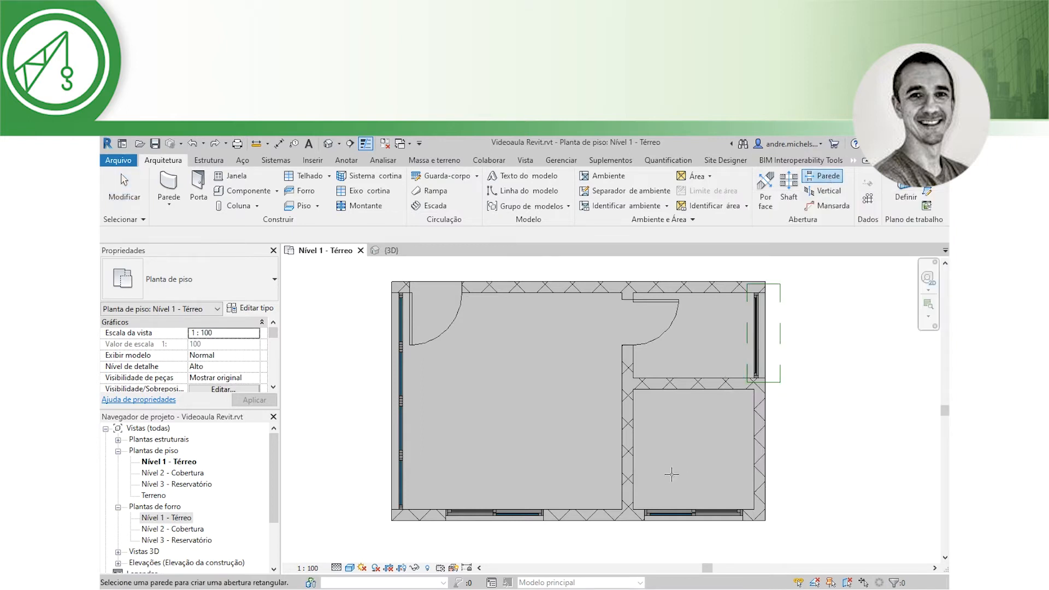
pyautogui.scroll(1, 648, 494)
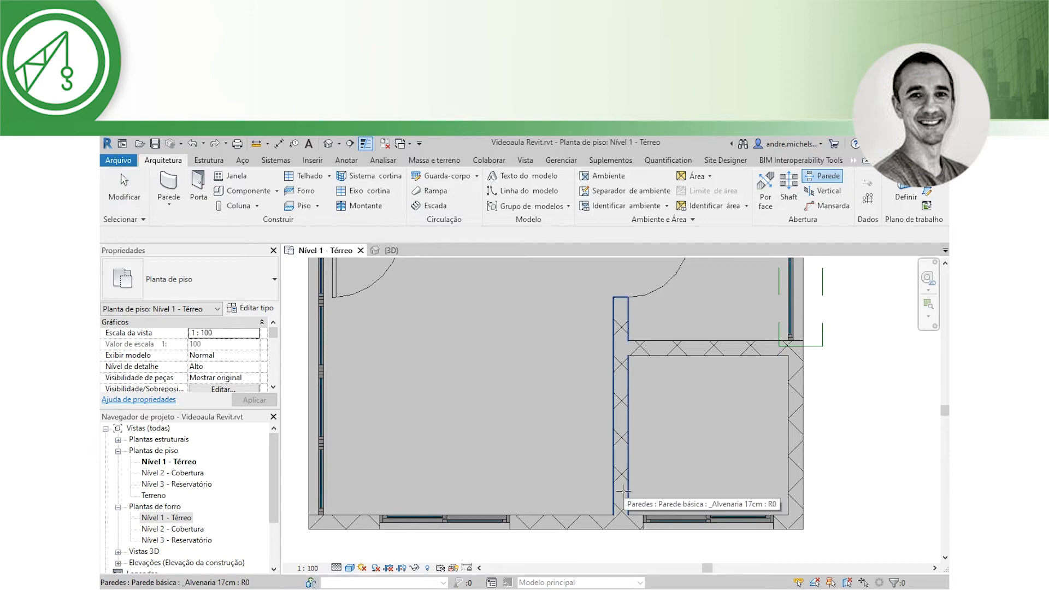
pyautogui.click(625, 494)
pyautogui.click(628, 493)
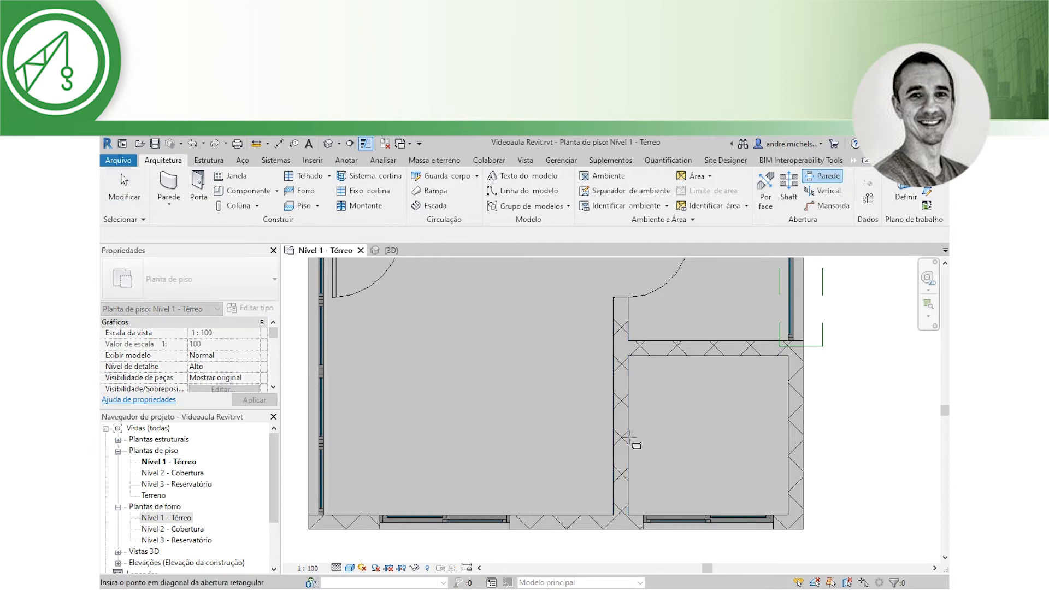
pyautogui.click(623, 413)
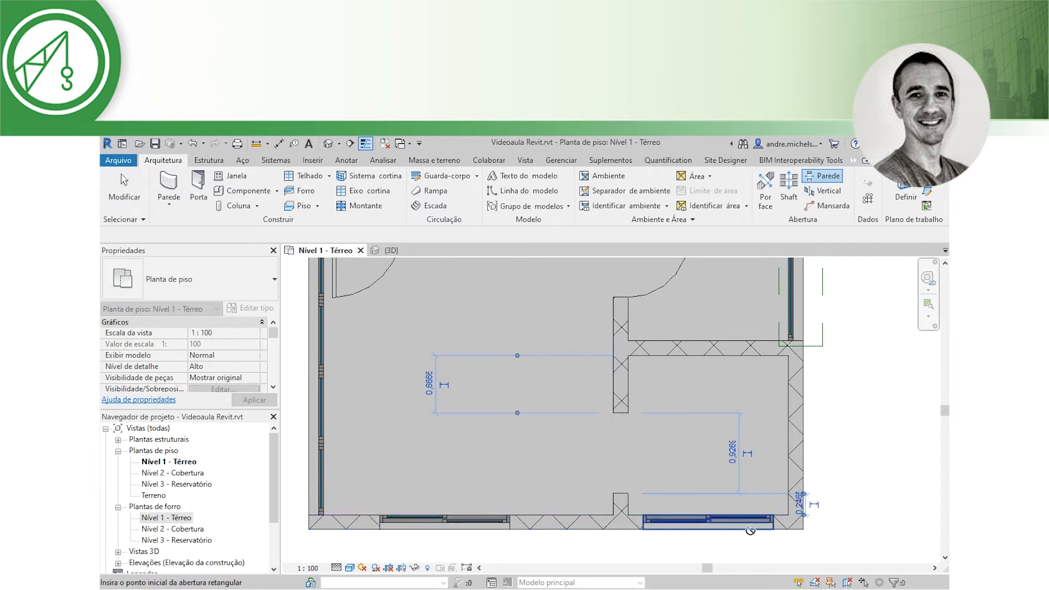
pyautogui.scroll(1, 750, 509)
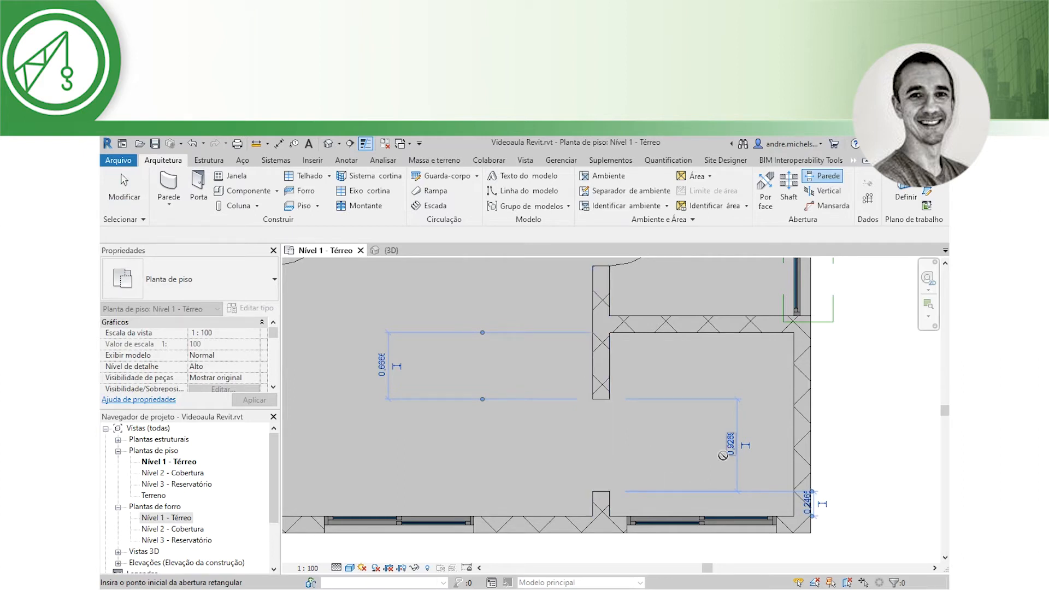
pyautogui.press('Escape')
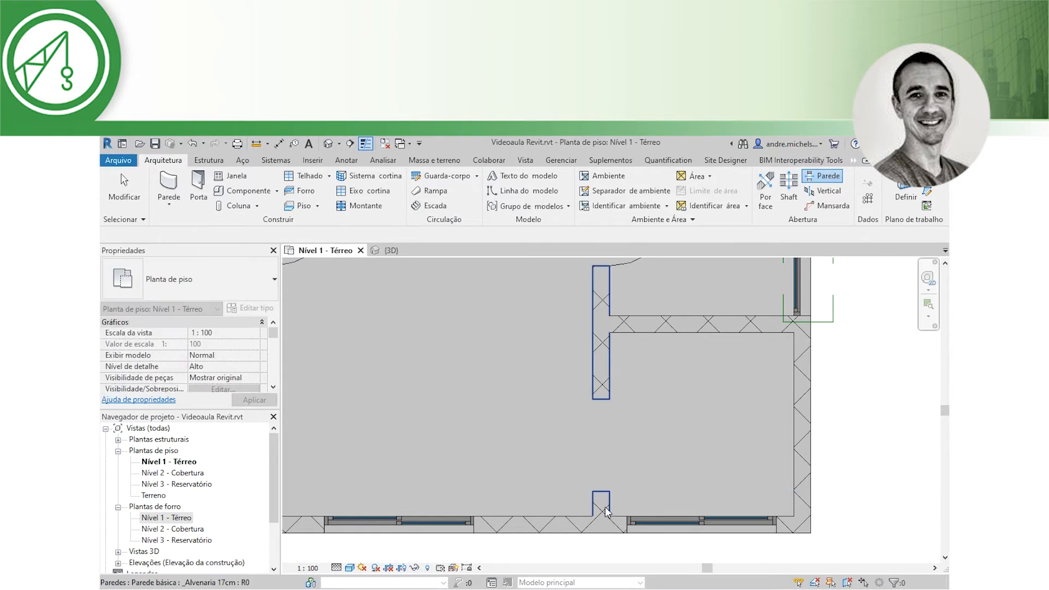
pyautogui.press('Escape')
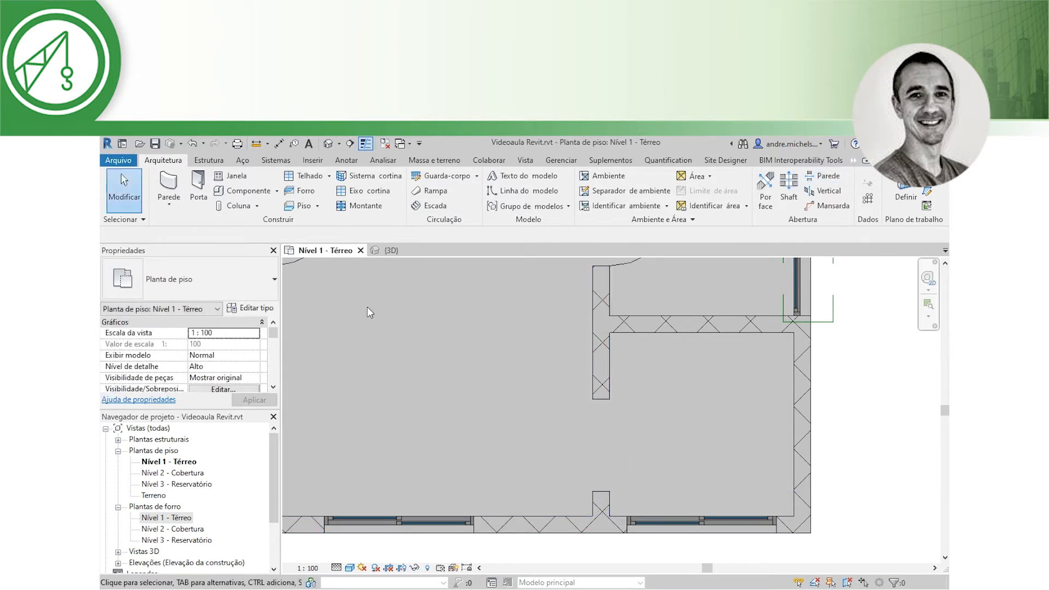
# Align the opening's lower edge with the exterior wall's inner face, unjoining the walls.
pyautogui.press('a')
pyautogui.press('l')
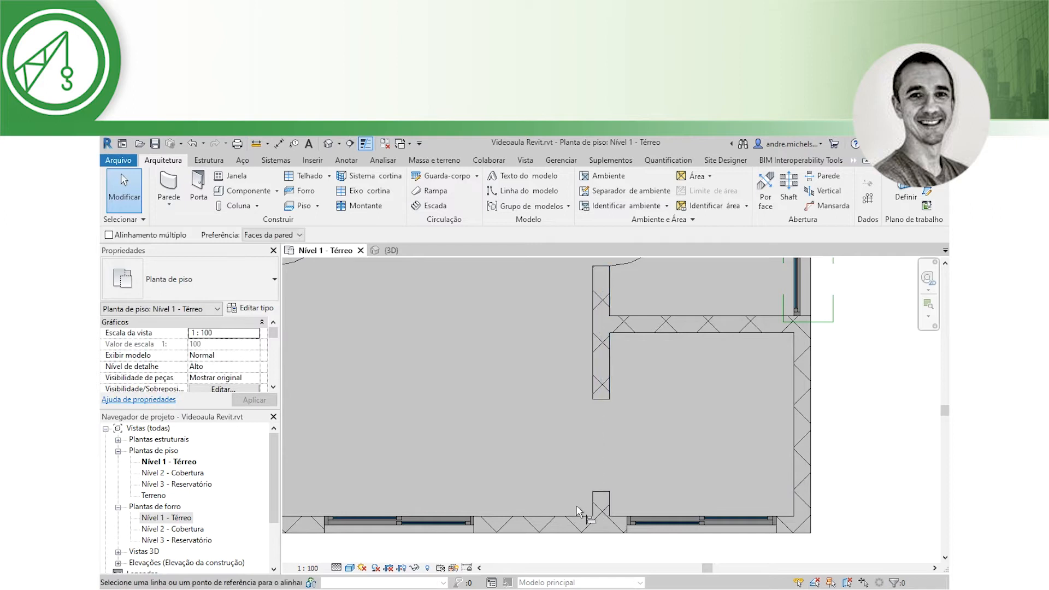
pyautogui.click(752, 520)
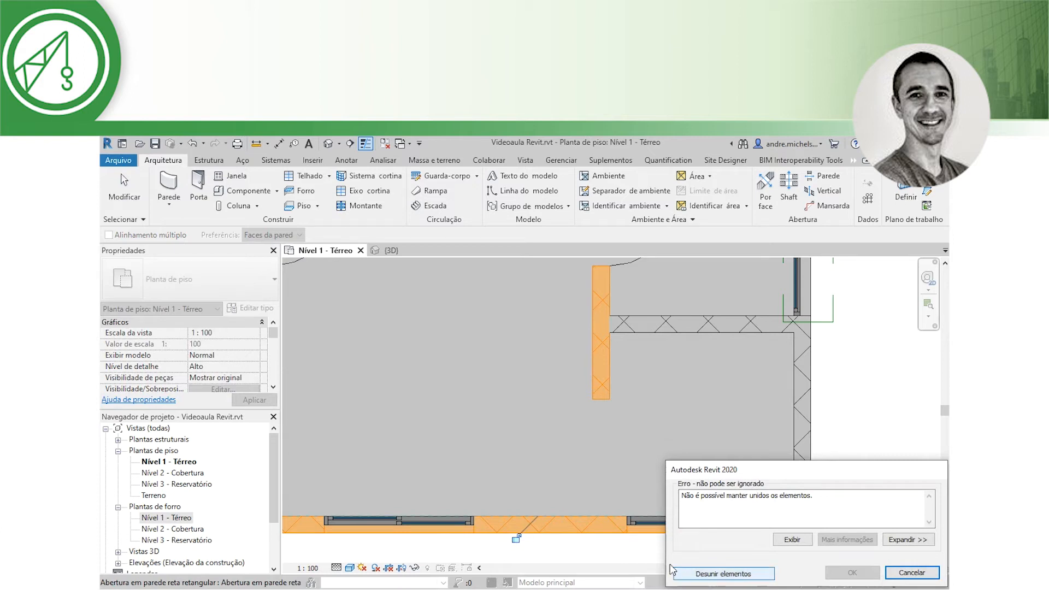
pyautogui.click(708, 574)
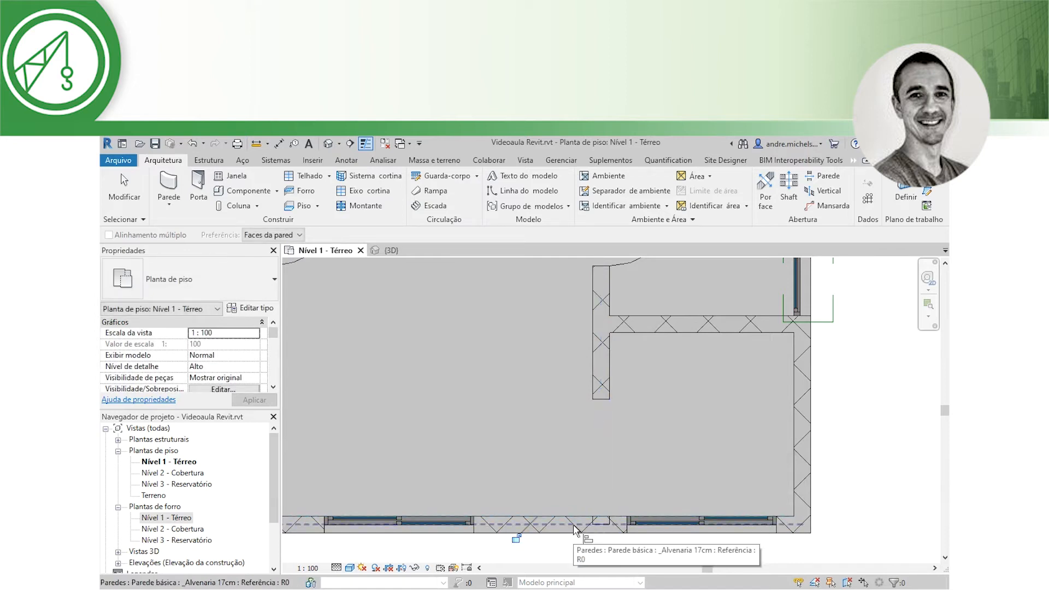
pyautogui.click(603, 536)
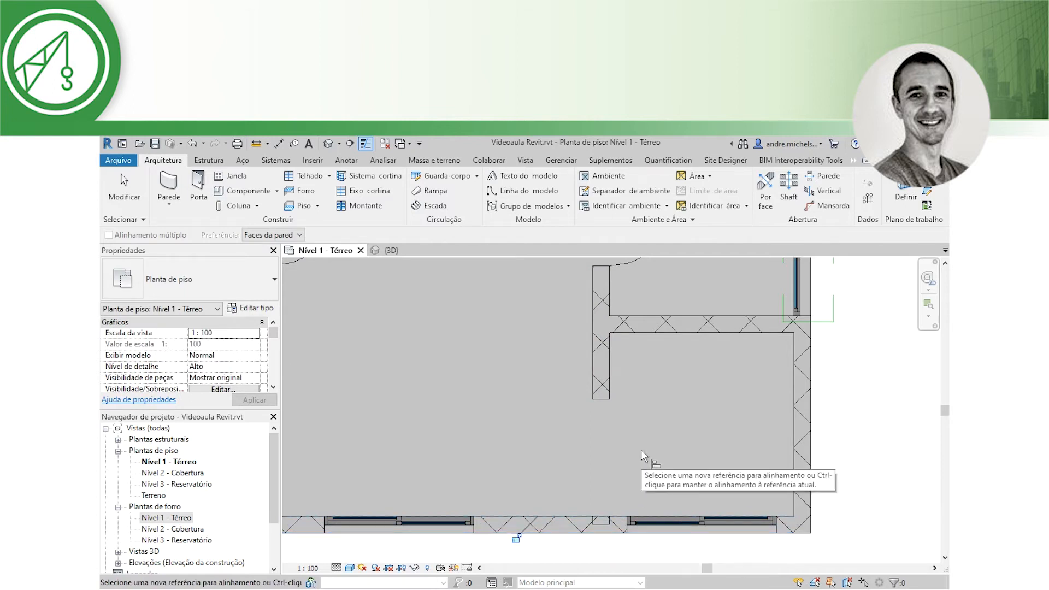
pyautogui.press('Escape')
pyautogui.press('Escape')
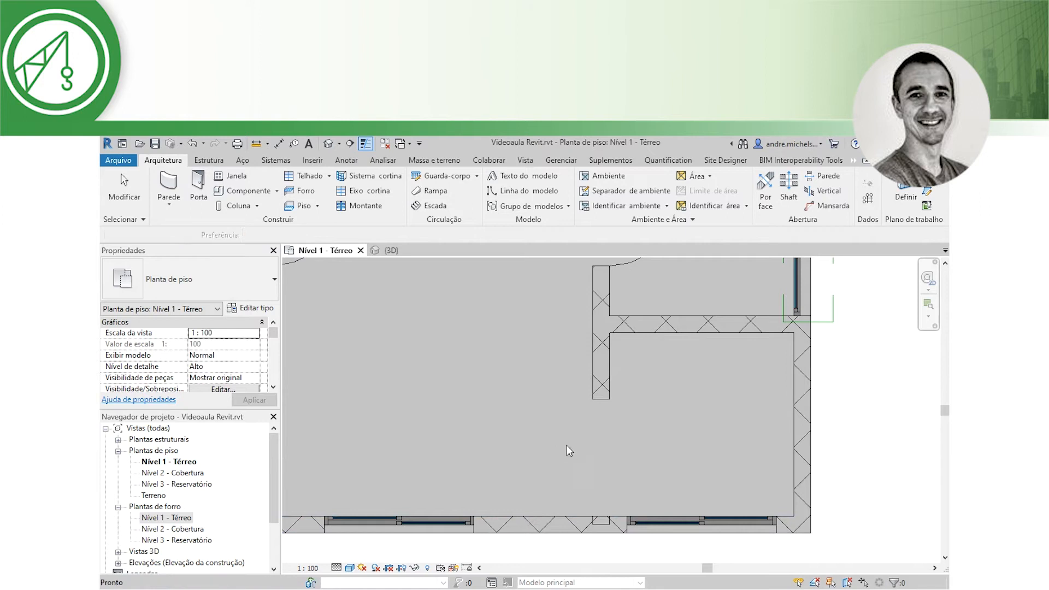
# Narrow the opening to 0.74 m by moving its upper edge toward the exterior wall, unjoining the elements.
pyautogui.click(607, 448)
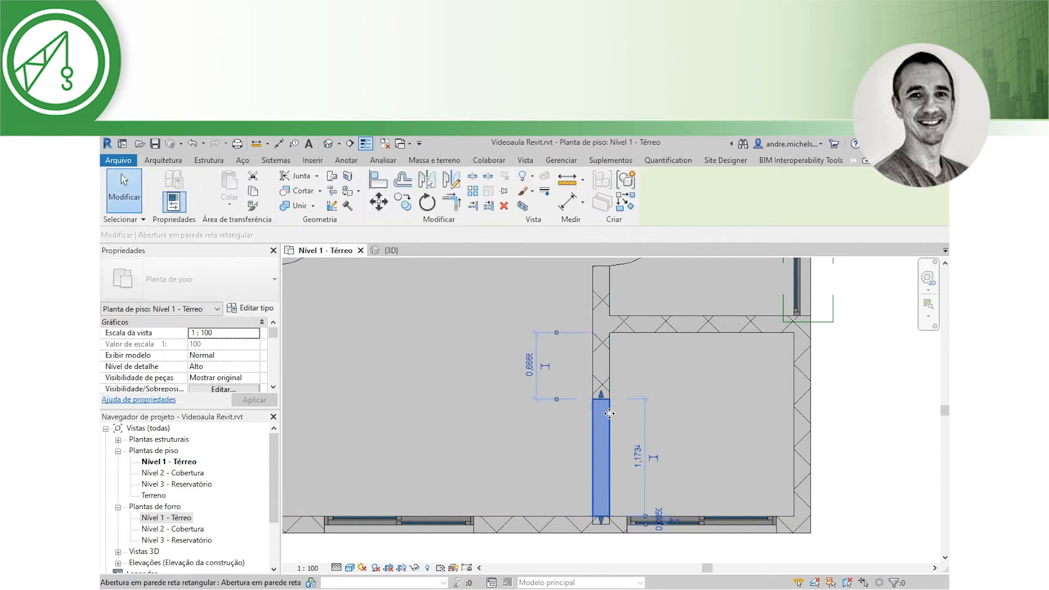
pyautogui.moveTo(599, 401); pyautogui.dragTo(610, 468)
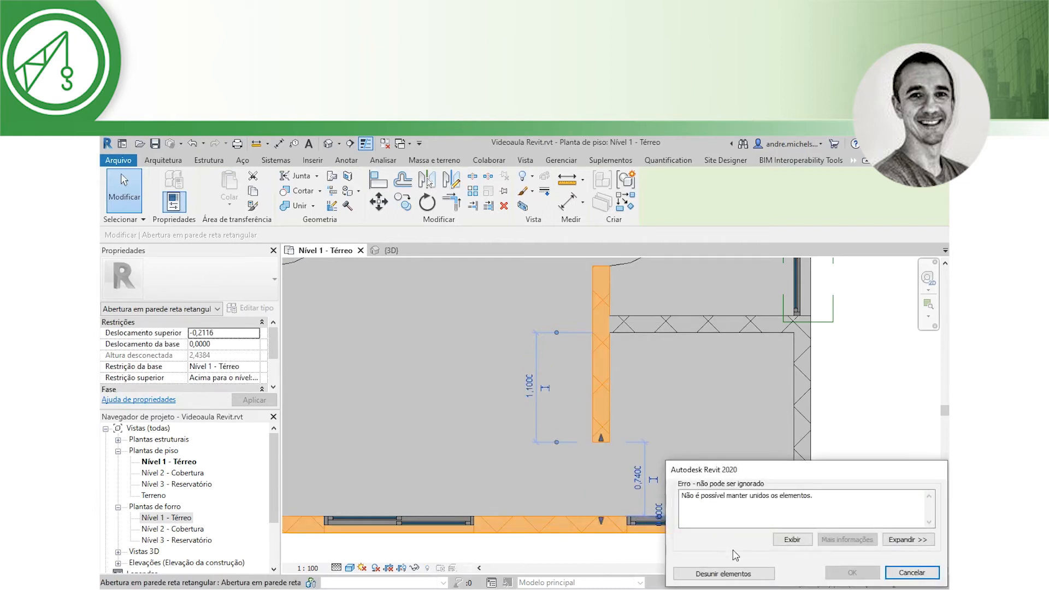
pyautogui.click(691, 572)
pyautogui.press('Escape')
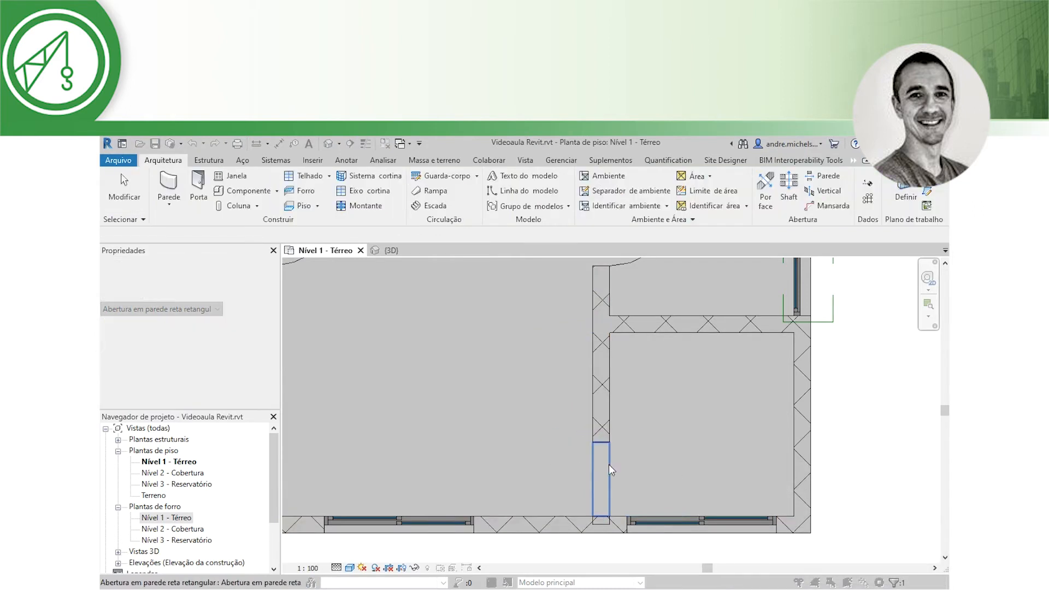
# Delete the opening and pull the partition wall's end back into a join with the exterior wall.
pyautogui.click(611, 471)
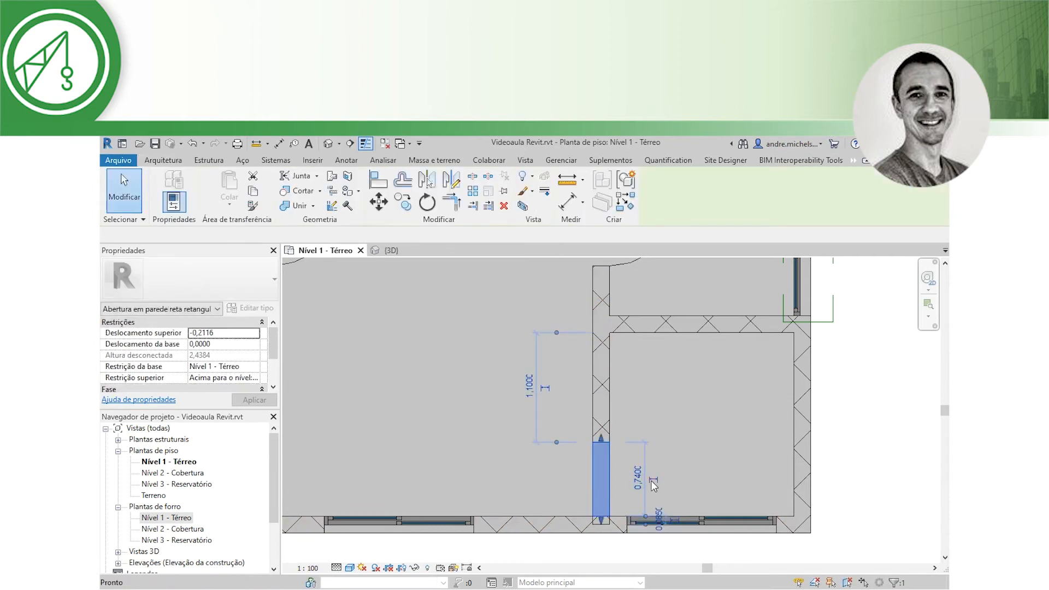
pyautogui.press('Escape')
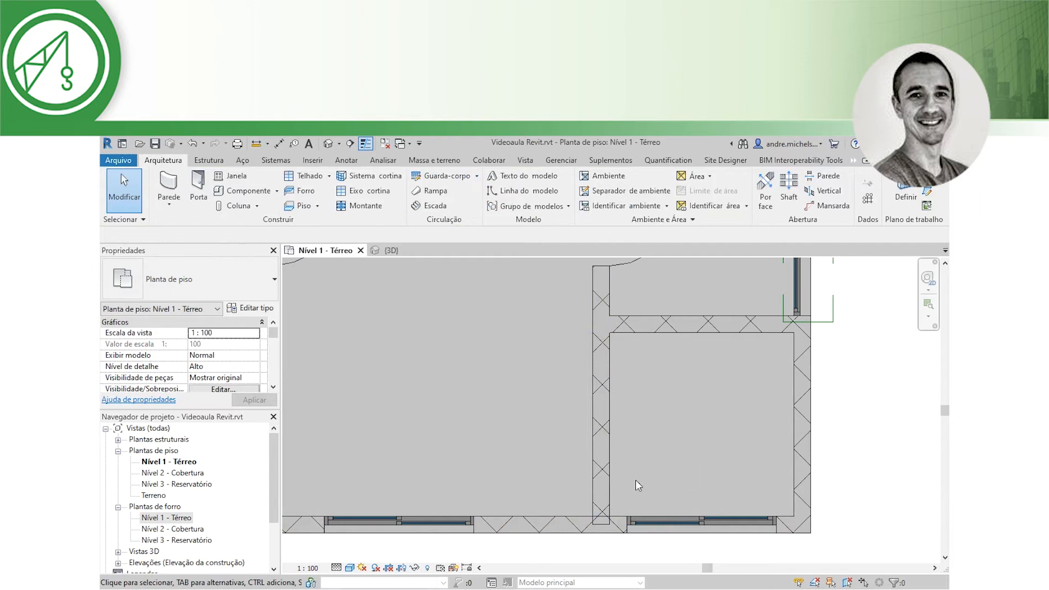
pyautogui.click(612, 493)
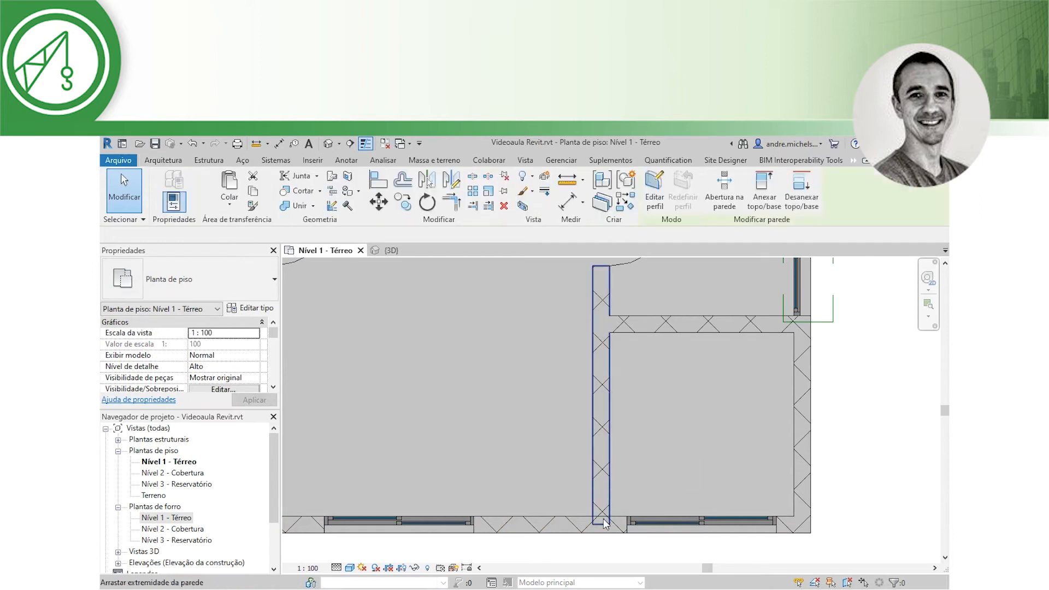
pyautogui.moveTo(608, 525)
pyautogui.mouseDown()
pyautogui.moveTo(609, 505)
pyautogui.moveTo(609, 525)
pyautogui.mouseUp()
pyautogui.click(645, 453)
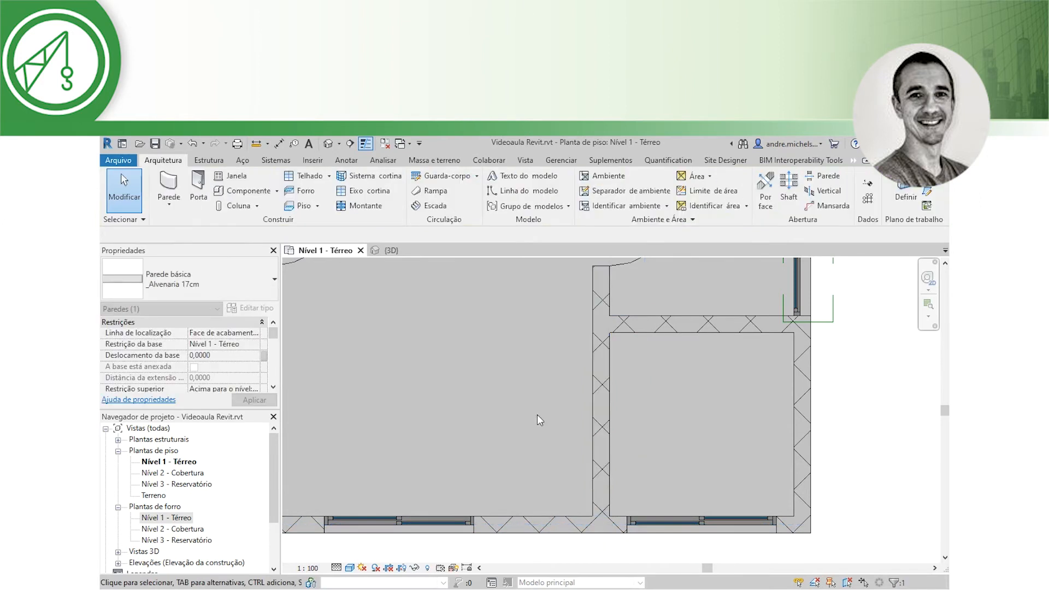
# Cut a new wall opening in the partition wall beside the copa and stretch it to 0.70 m wide.
pyautogui.click(824, 175)
pyautogui.click(609, 499)
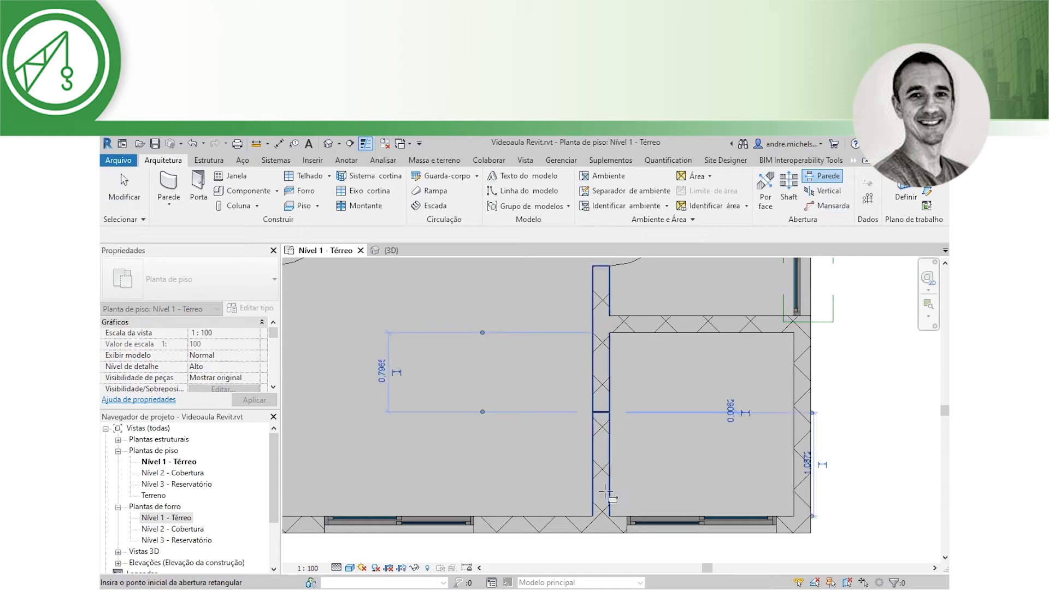
pyautogui.doubleClick(608, 421)
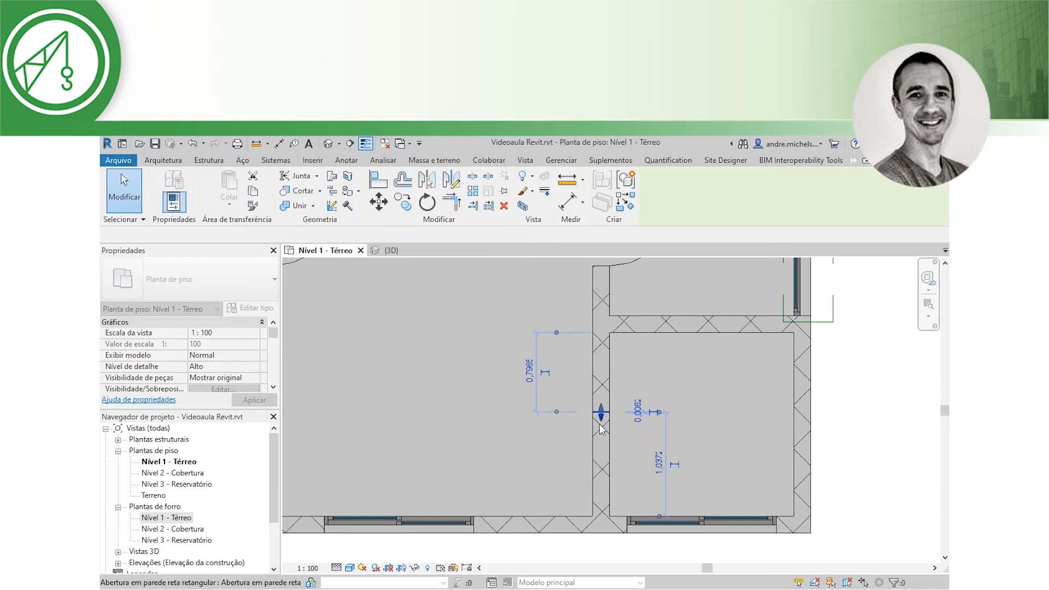
pyautogui.moveTo(601, 419); pyautogui.dragTo(619, 481)
pyautogui.scroll(1, 604, 492)
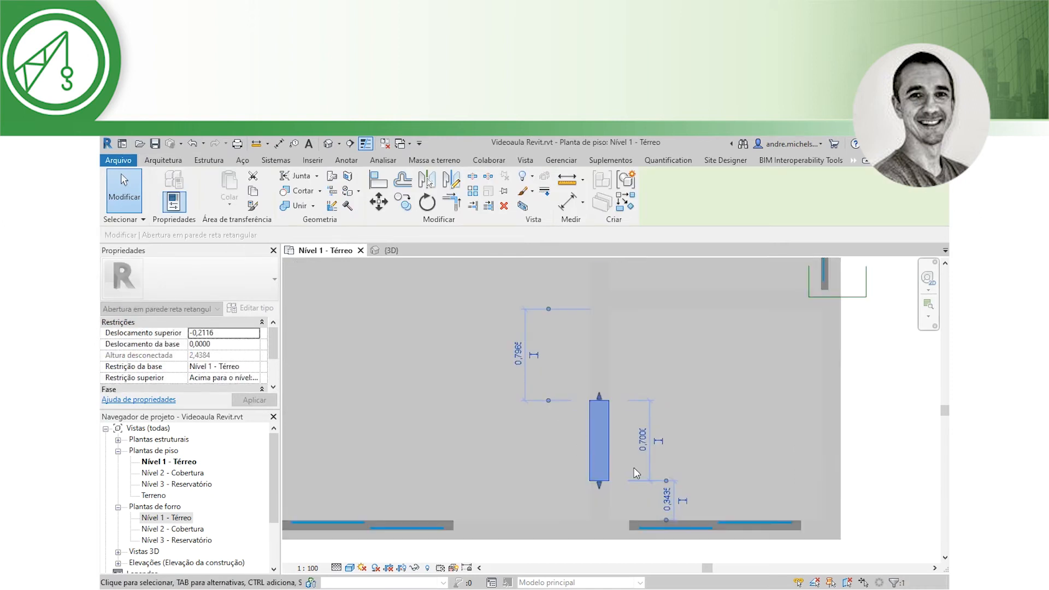
# Set the new opening's width to 0.8 m.
pyautogui.click(640, 444)
pyautogui.write('0')
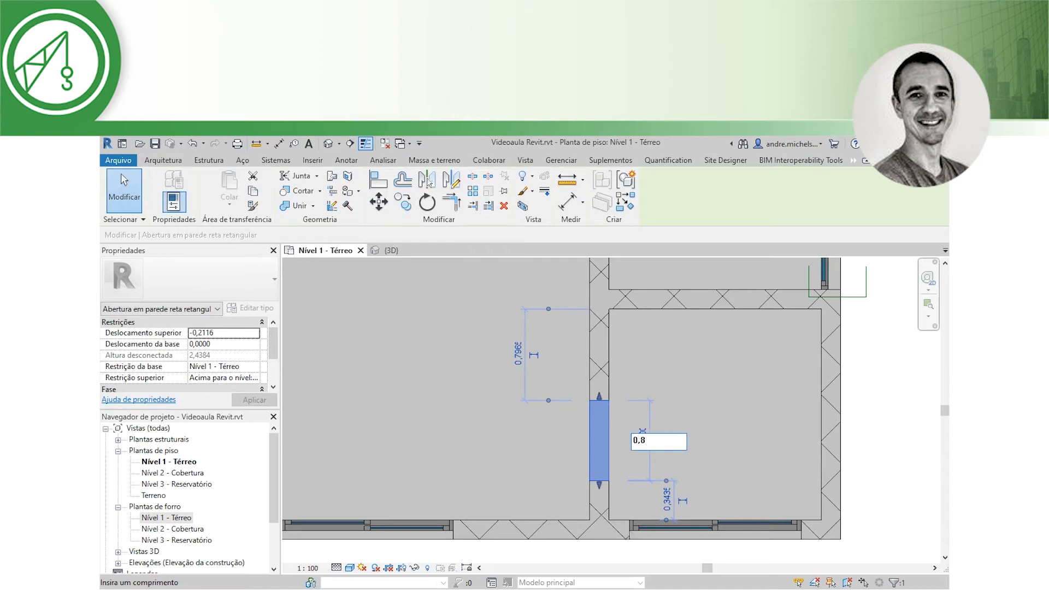
pyautogui.write(',8')
pyautogui.press('Return')
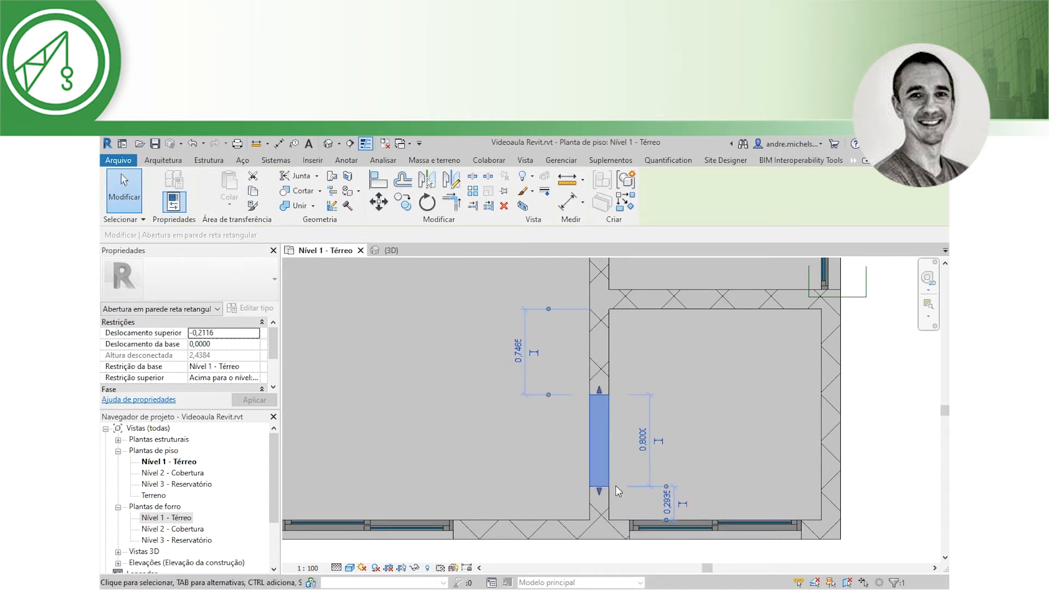
pyautogui.click(636, 465)
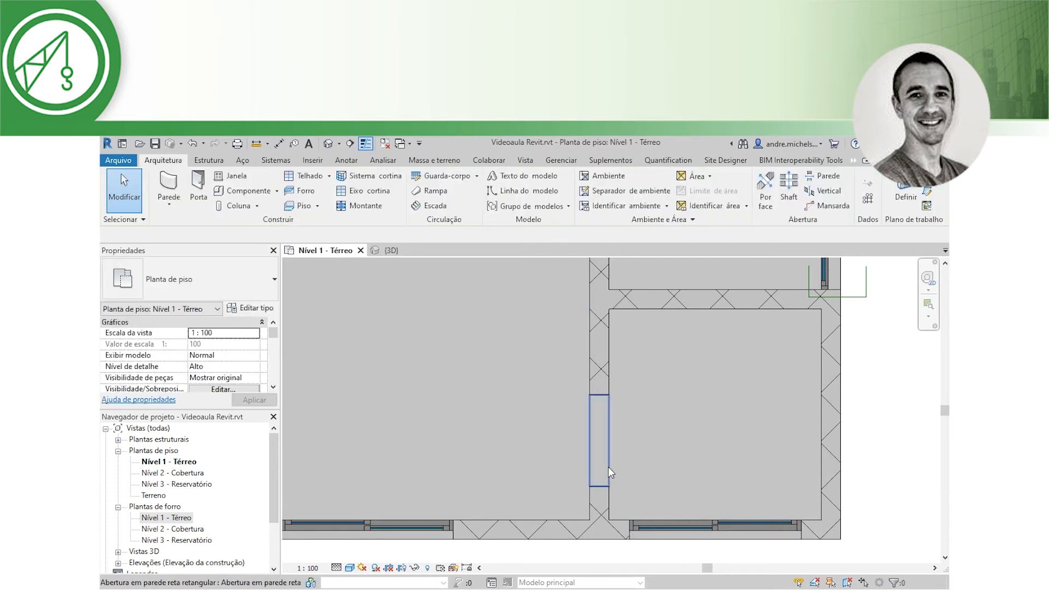
# Move the 0.8 m opening down against the exterior wall's inner face, unjoining the elements.
pyautogui.click(608, 467)
pyautogui.moveTo(605, 495); pyautogui.dragTo(608, 519)
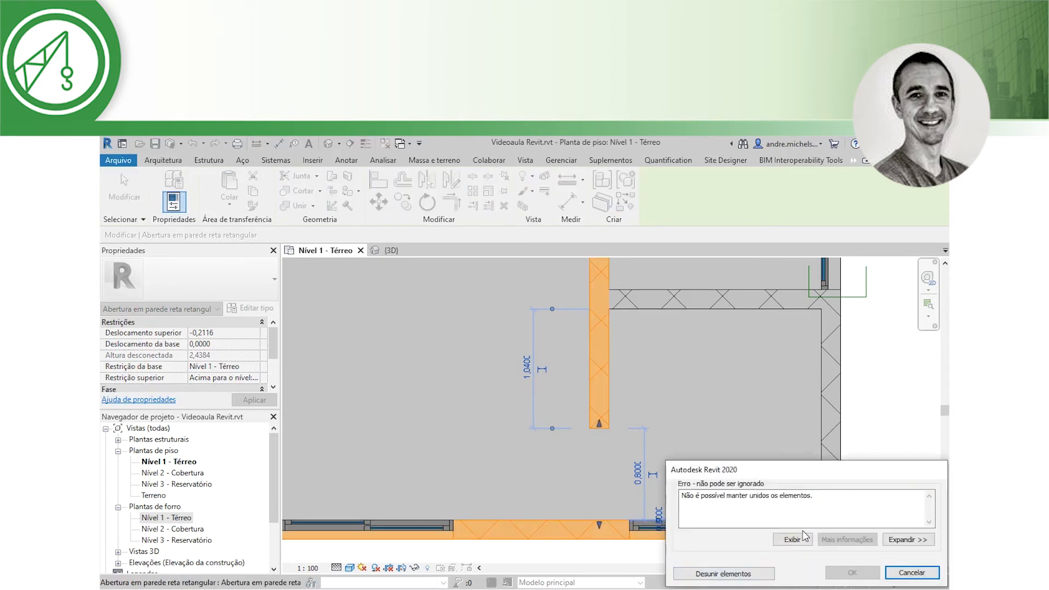
pyautogui.click(726, 575)
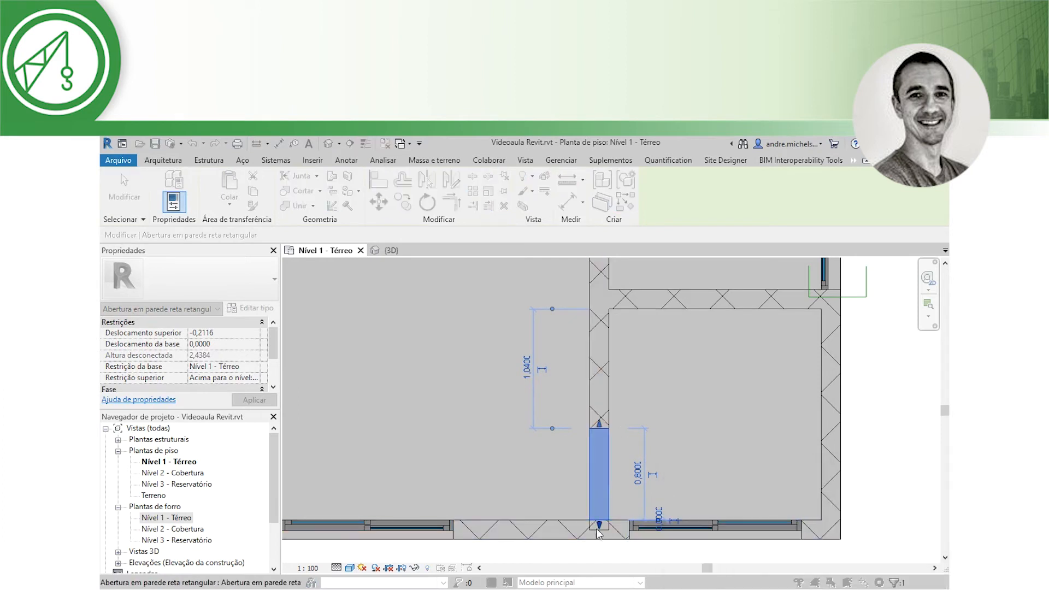
pyautogui.press('Escape')
pyautogui.scroll(-5, 673, 459)
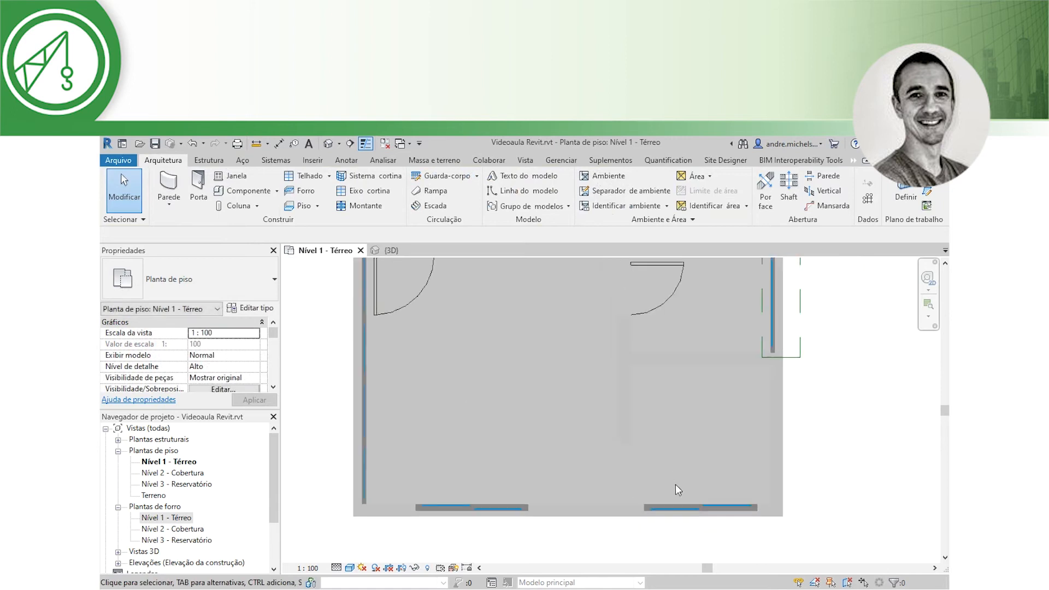
# Switch to the {3D} view and enable its section box (Caixa de corte).
pyautogui.click(391, 250)
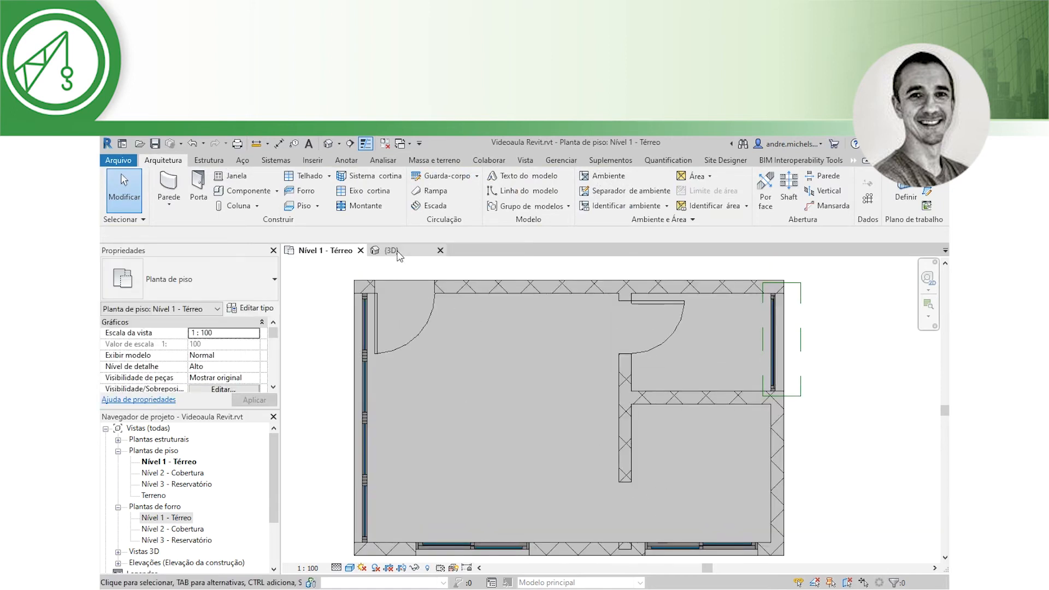
pyautogui.moveTo(272, 334); pyautogui.dragTo(272, 357)
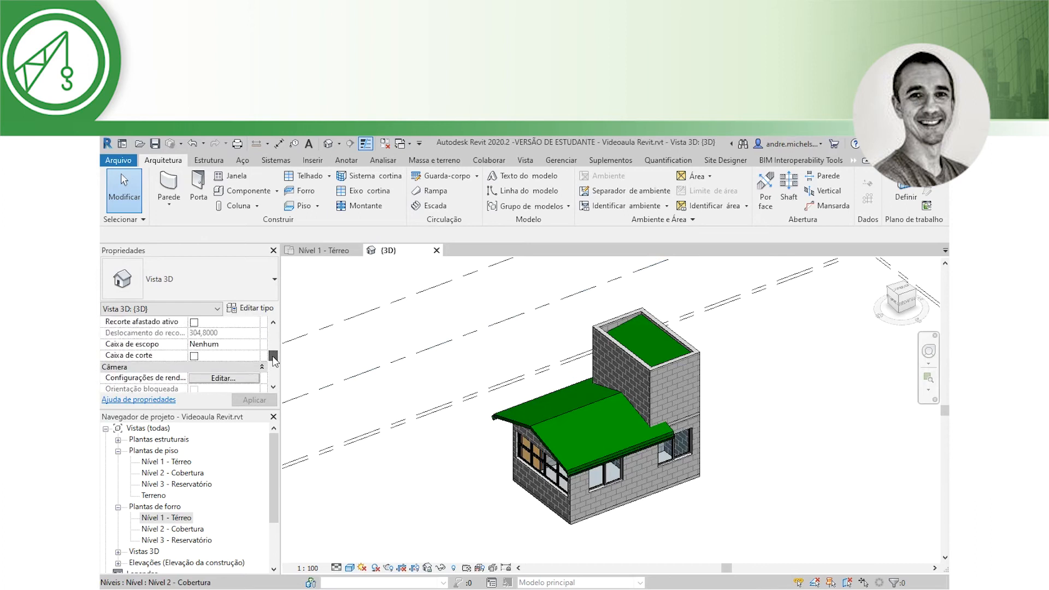
pyautogui.click(193, 356)
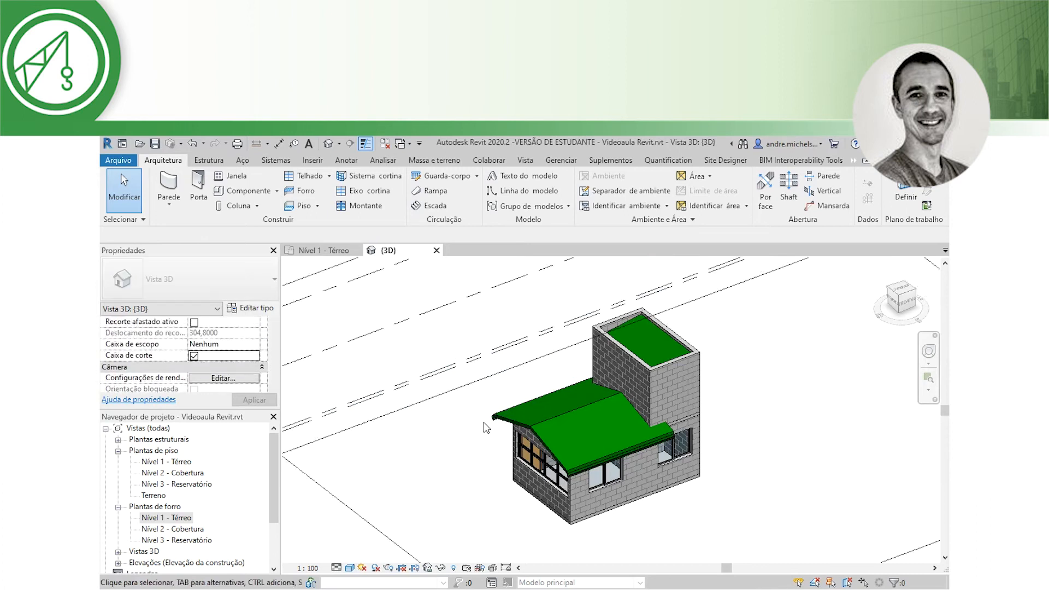
pyautogui.scroll(-4, 495, 452)
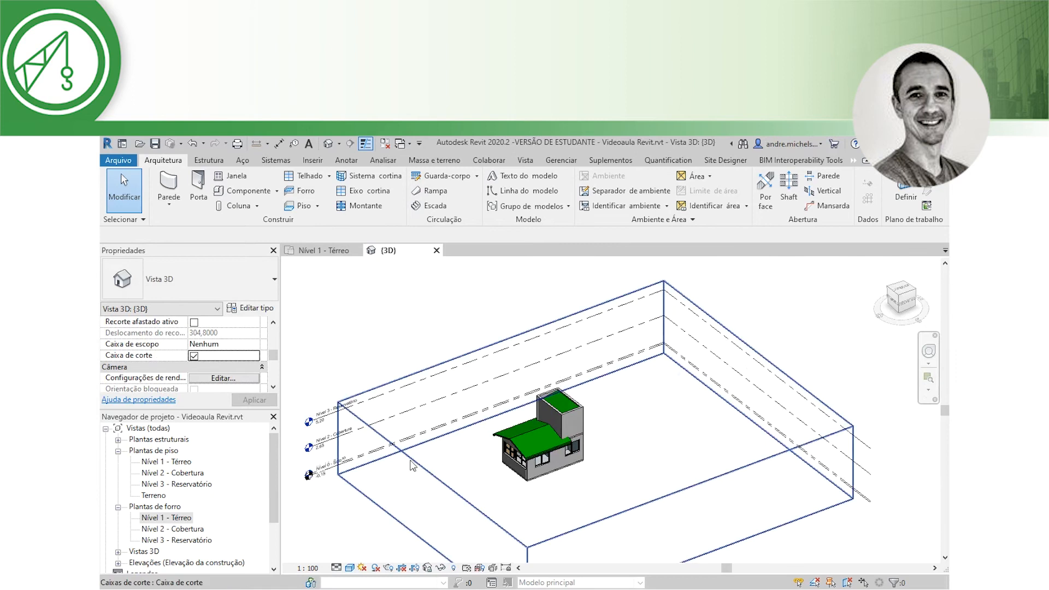
# Pull a side of the section box in to cut through the building and inspect the partition wall opening inside.
pyautogui.click(437, 512)
pyautogui.moveTo(500, 376); pyautogui.dragTo(555, 430)
pyautogui.keyDown('shift'); pyautogui.moveTo(479, 501); pyautogui.dragTo(679, 440, button='middle'); pyautogui.keyUp('shift')
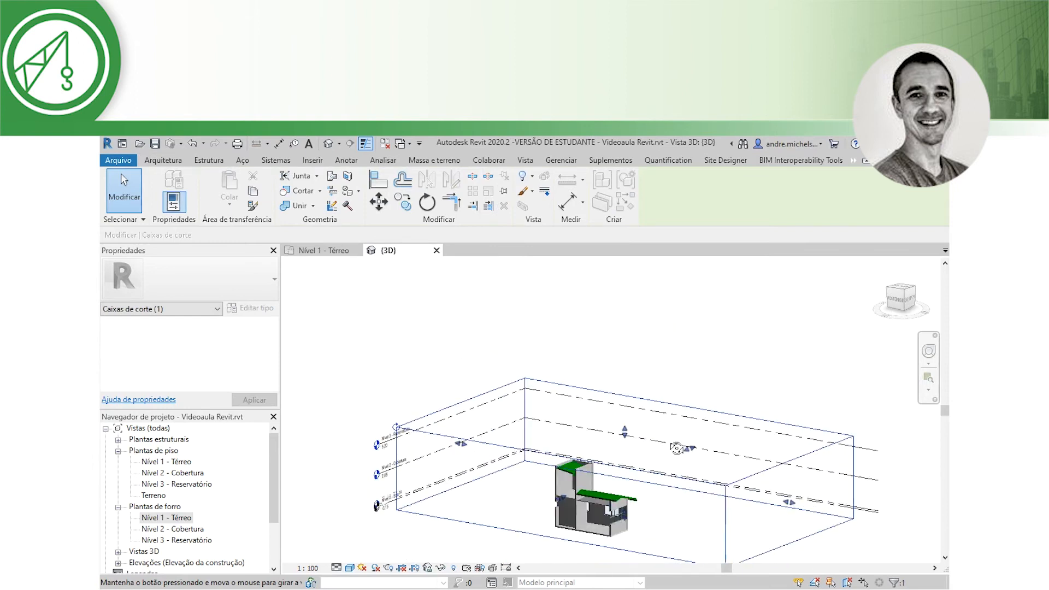
pyautogui.scroll(8, 594, 520)
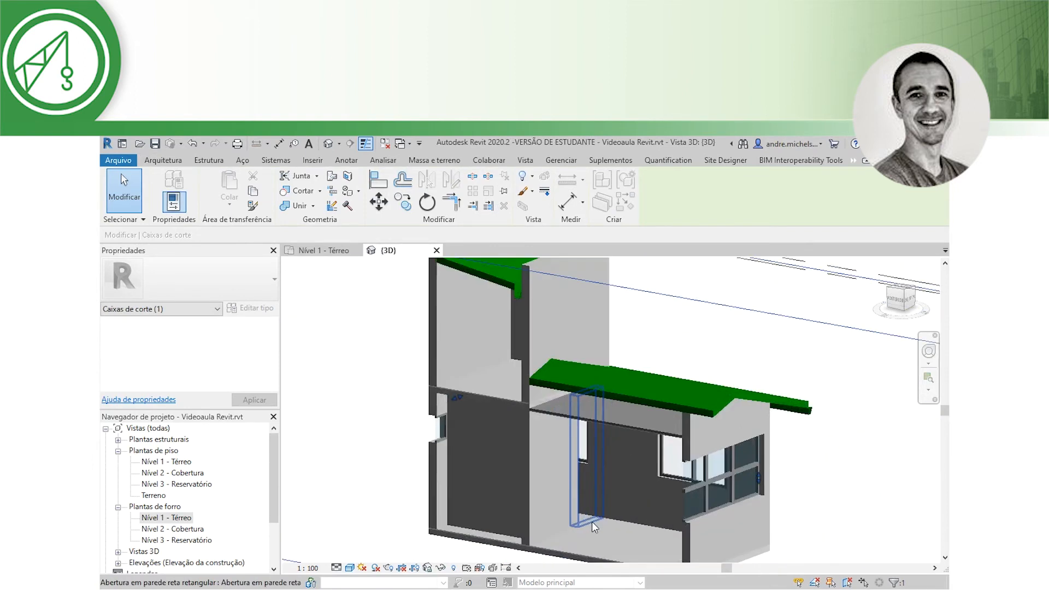
# Set the partition wall opening's base offset (Deslocamento da base) to 0.5 m, unjoining the elements.
pyautogui.keyDown('shift'); pyautogui.moveTo(577, 539); pyautogui.dragTo(599, 464, button='middle'); pyautogui.keyUp('shift')
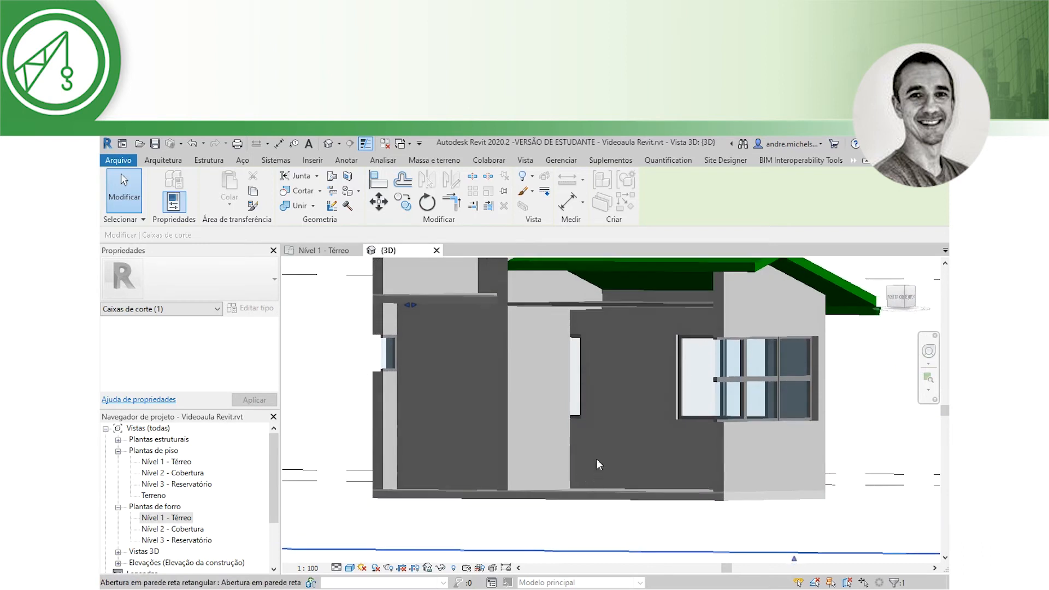
pyautogui.click(599, 397)
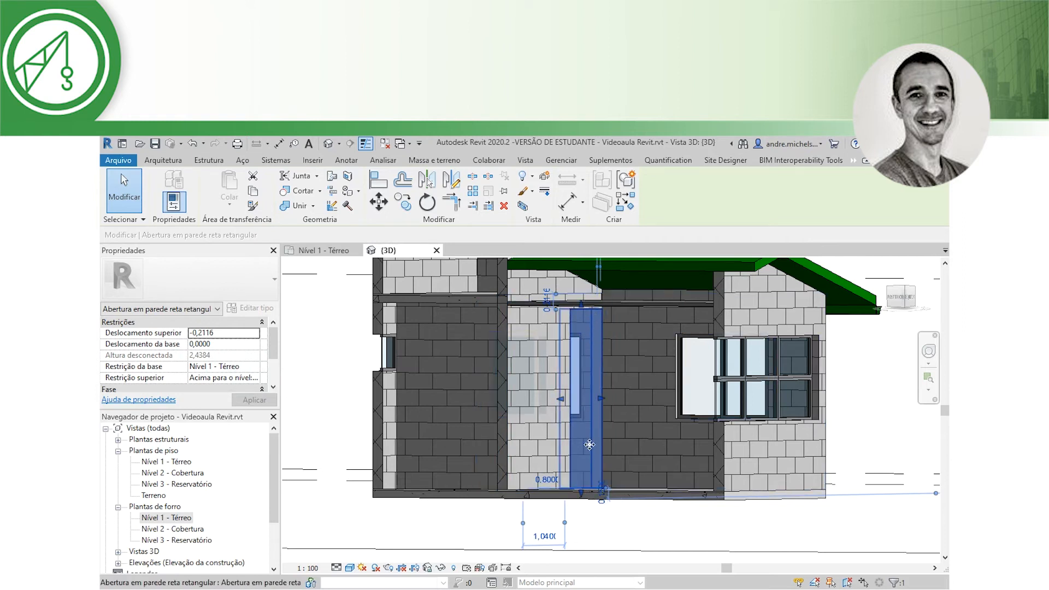
pyautogui.click(221, 343)
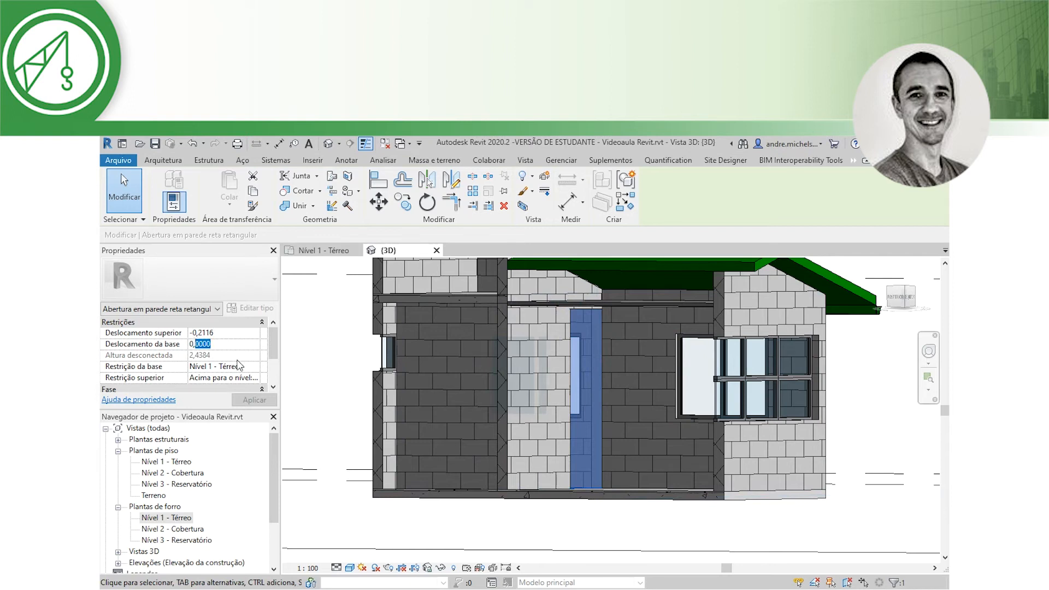
pyautogui.write('5')
pyautogui.click(242, 400)
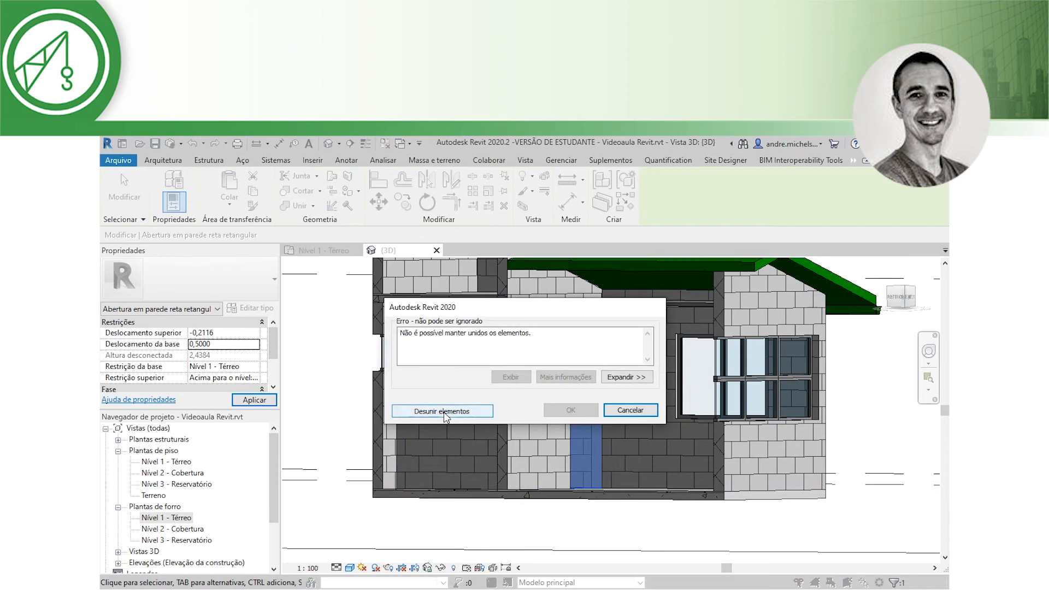
pyautogui.click(444, 412)
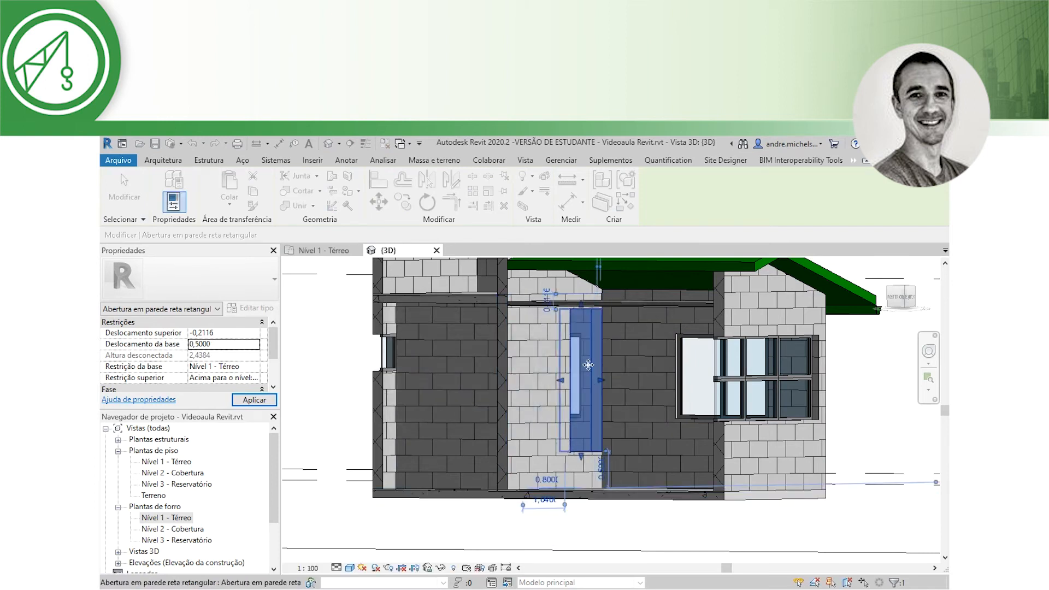
# Set the wall opening's top offset (Deslocamento superior) to -0.5 m, unjoining the elements, and deselect the opening.
pyautogui.click(239, 334)
pyautogui.doubleClick(199, 335)
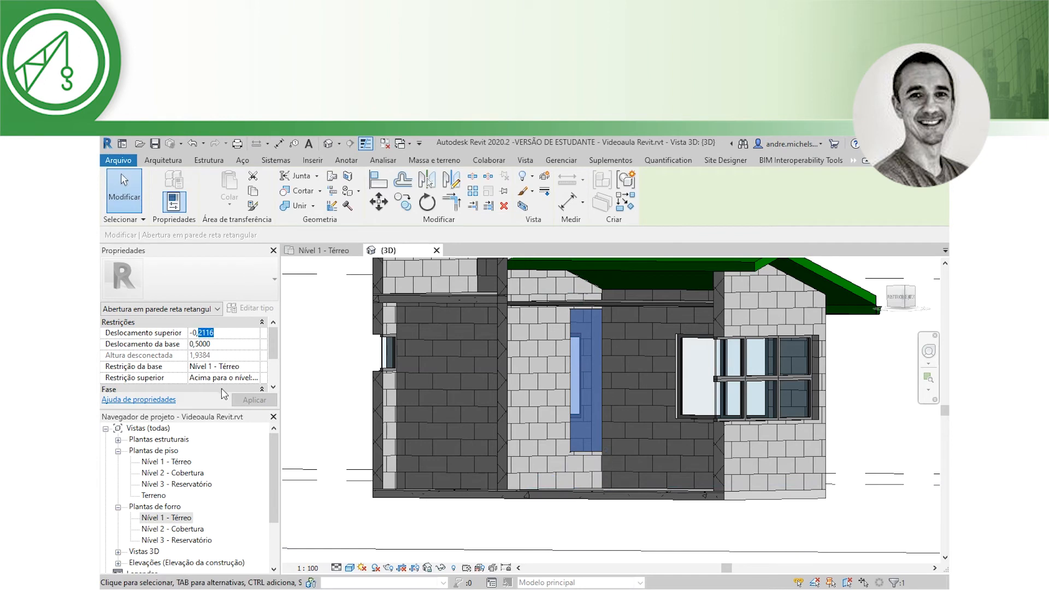
pyautogui.write('5')
pyautogui.click(251, 400)
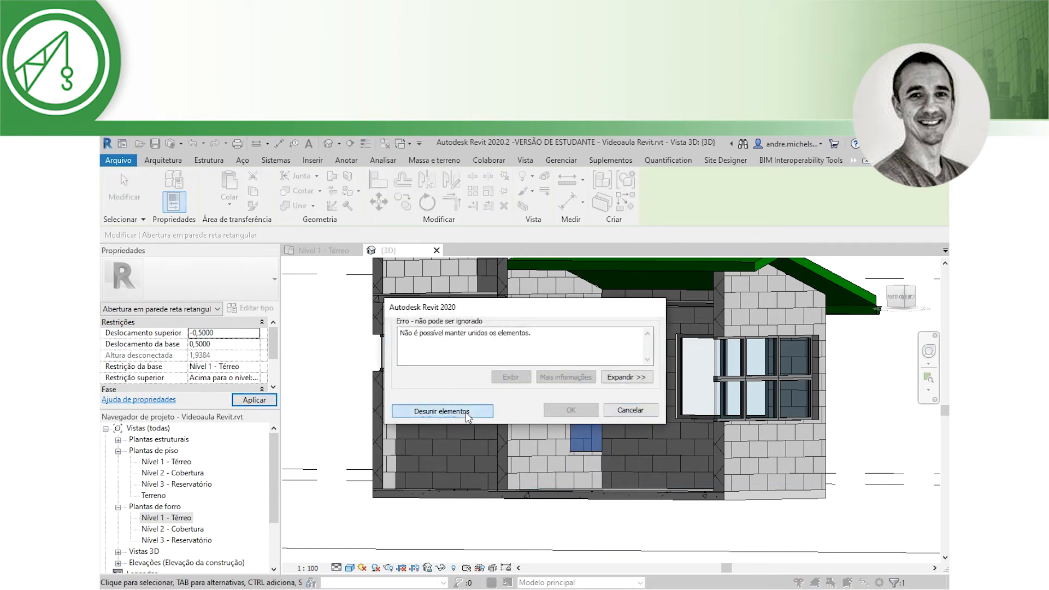
pyautogui.click(471, 412)
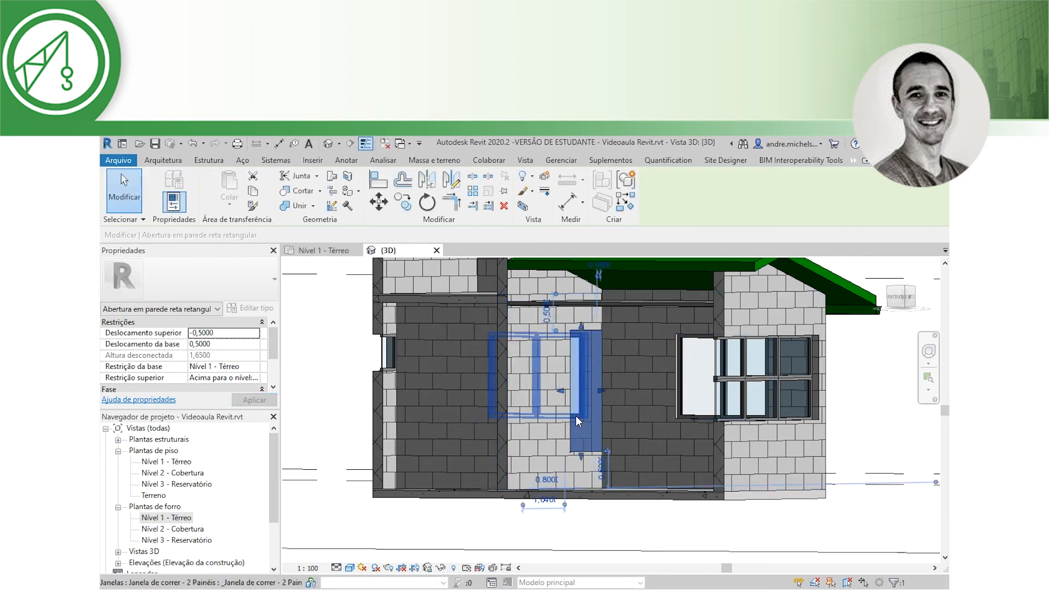
pyautogui.click(348, 412)
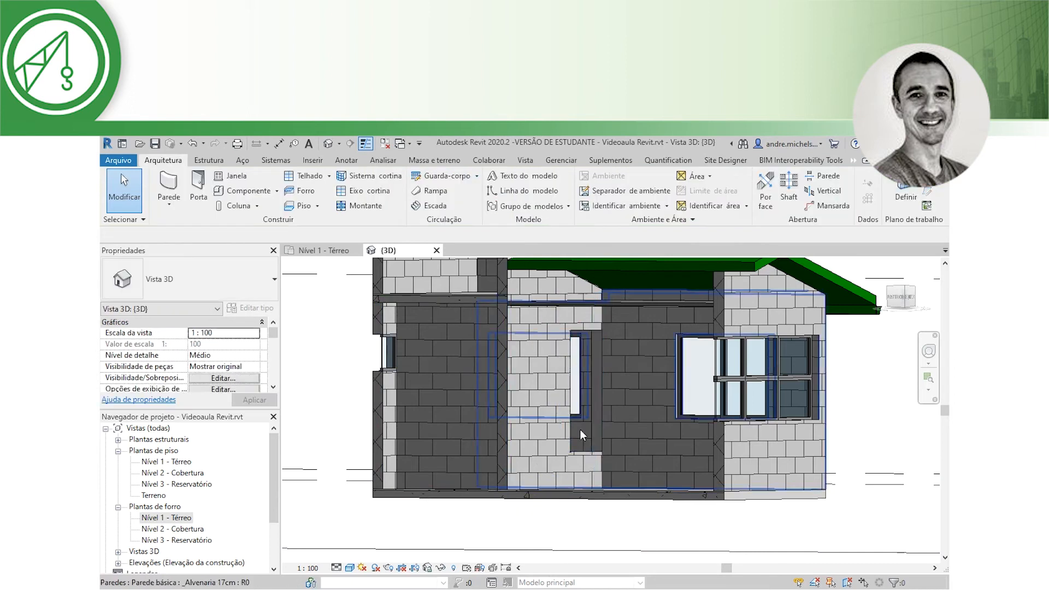
# Return the partition wall opening to floor level by setting its base offset to 0, unjoining the elements.
pyautogui.click(587, 376)
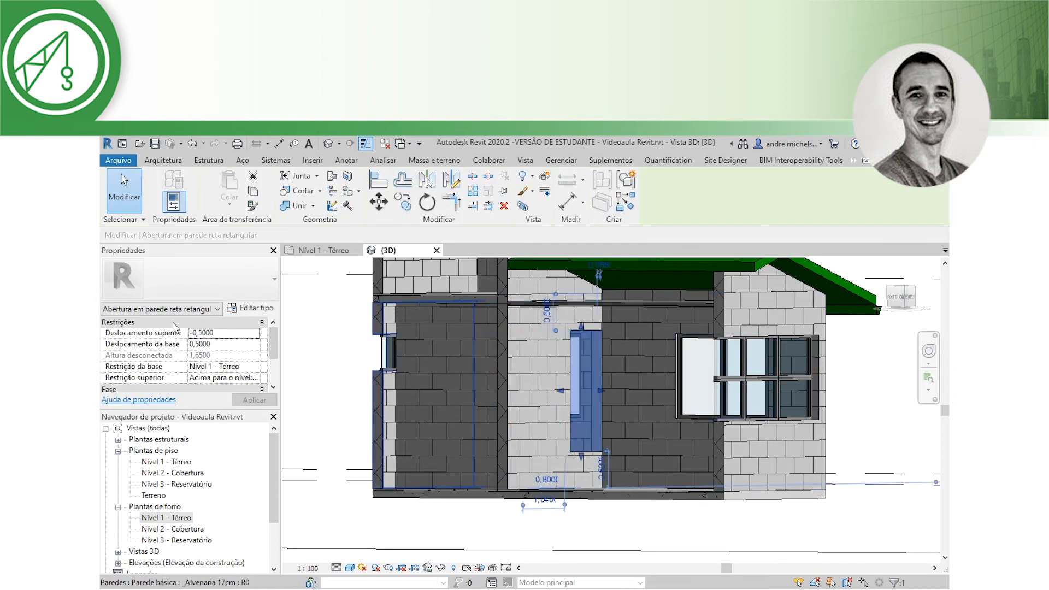
pyautogui.click(228, 348)
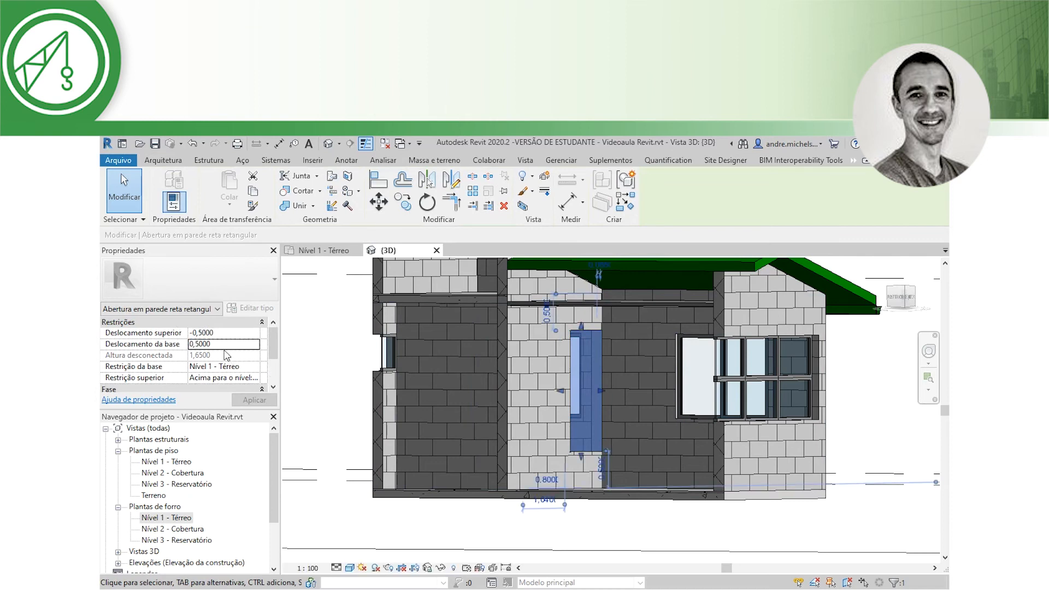
pyautogui.click(223, 345)
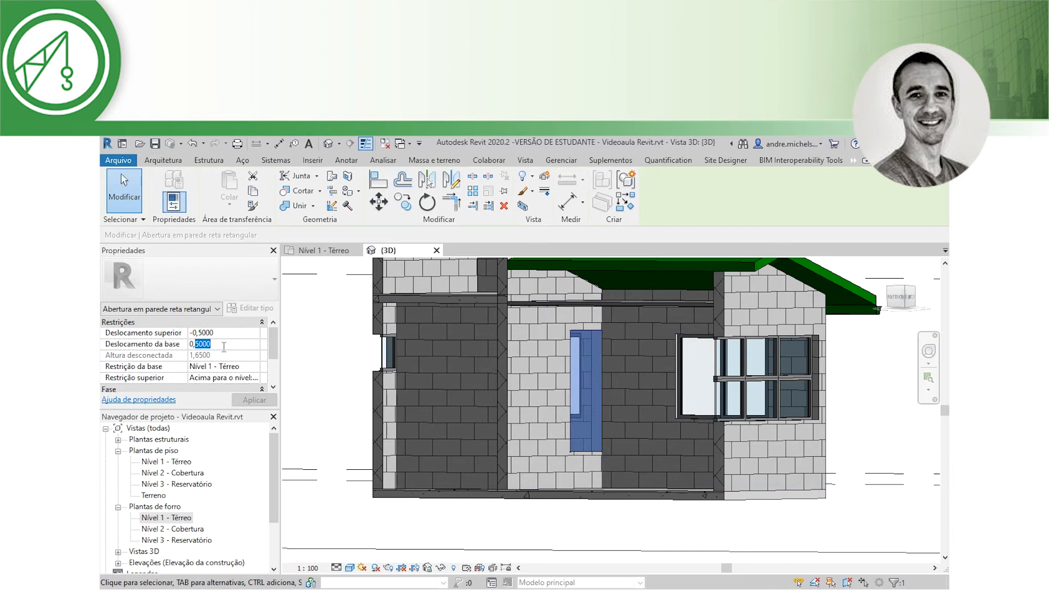
pyautogui.write('0000')
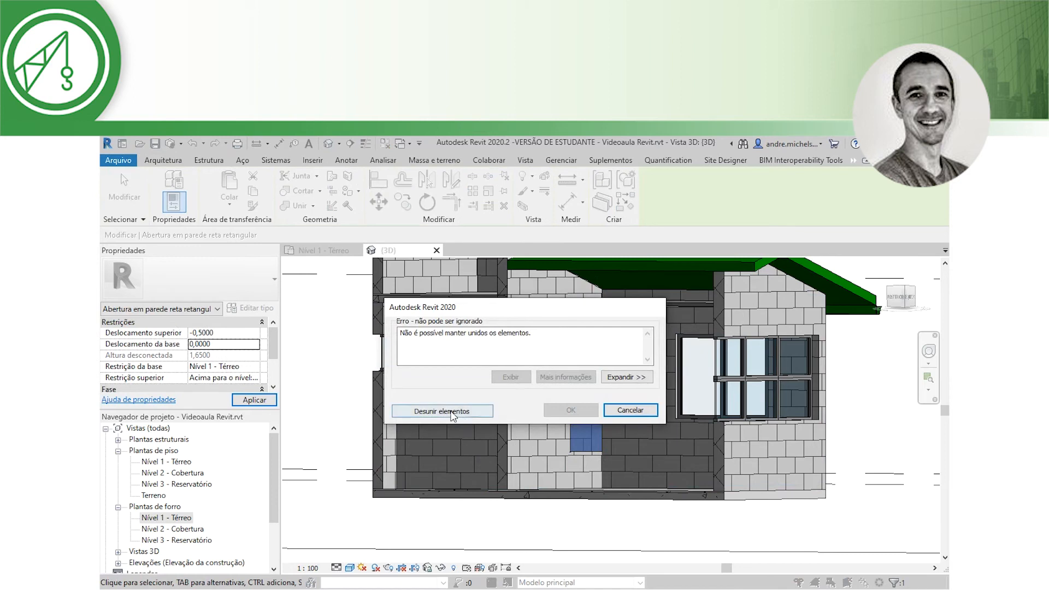
pyautogui.click(629, 410)
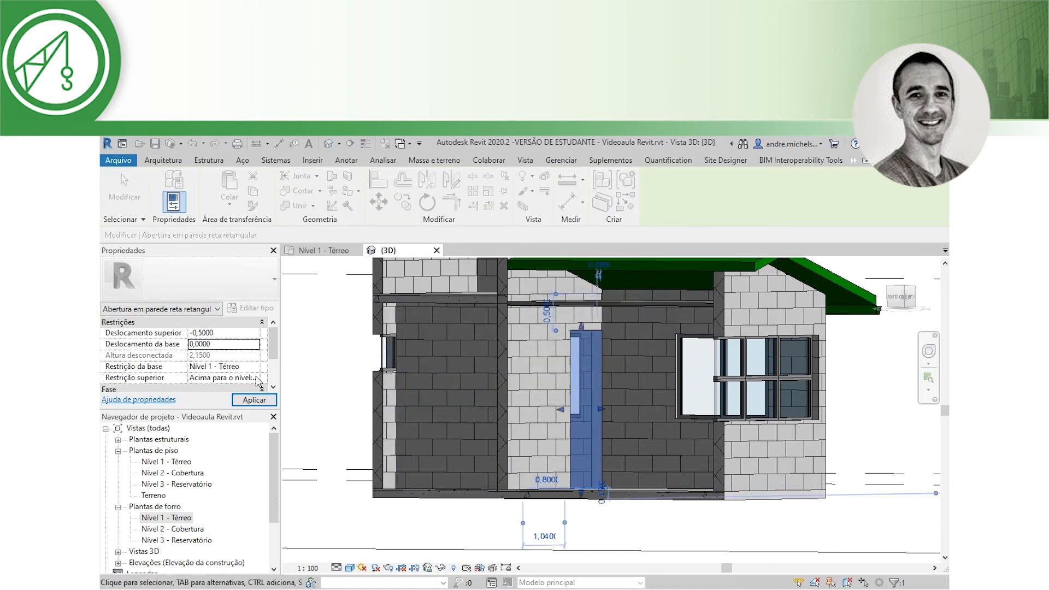
pyautogui.click(254, 399)
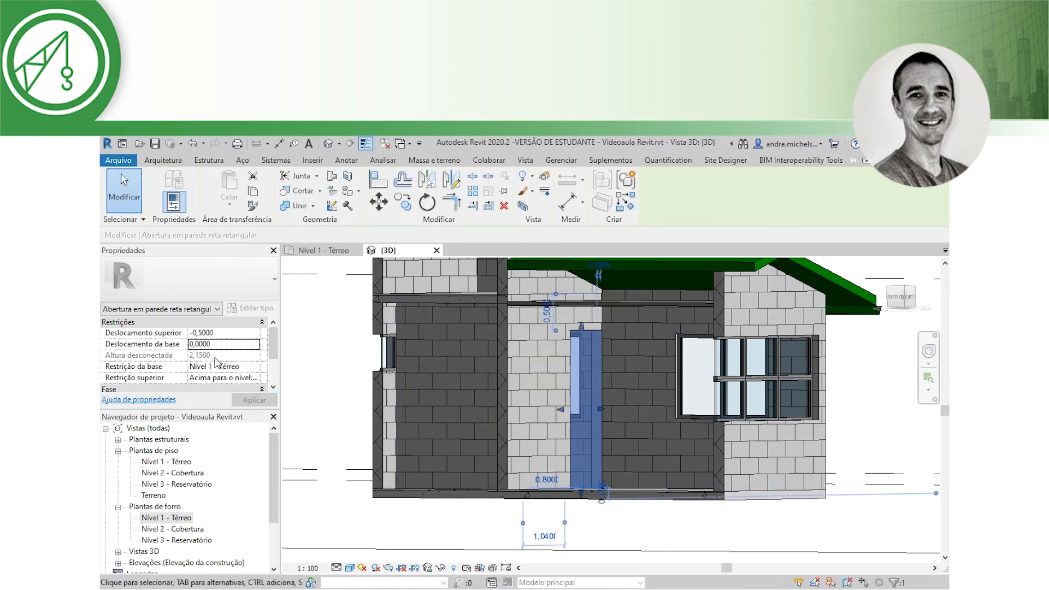
# Lower the opening's head by setting its top offset to -0.55 m, unjoining the elements, and deselect it.
pyautogui.click(212, 332)
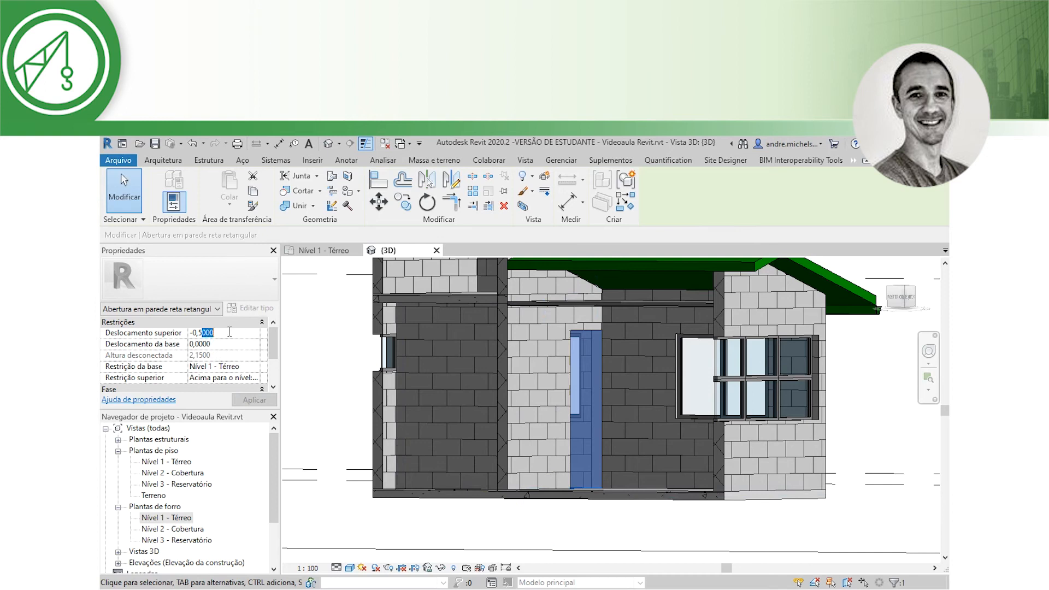
pyautogui.write('5')
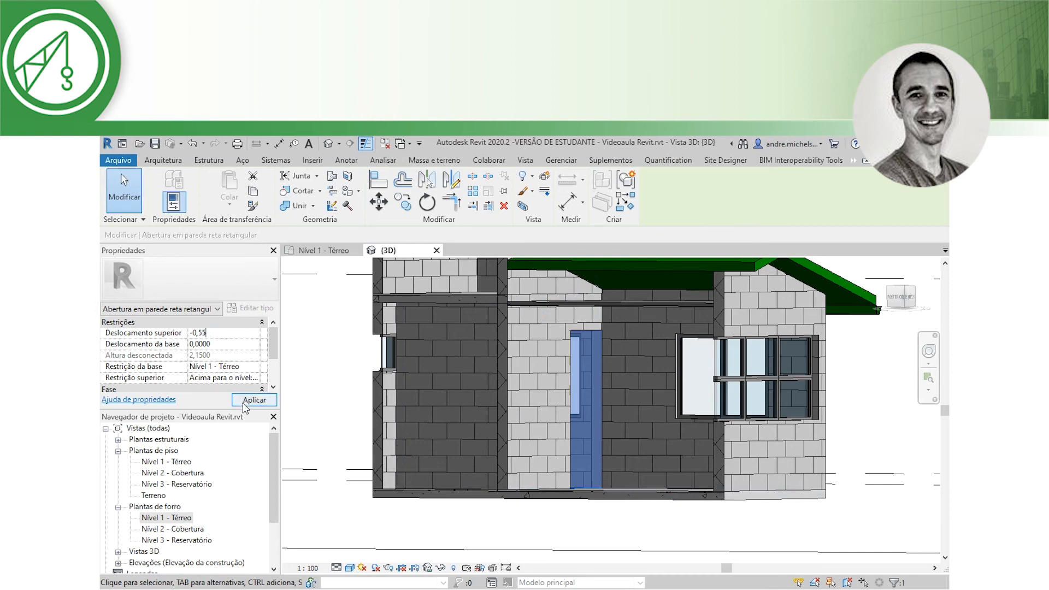
pyautogui.click(242, 401)
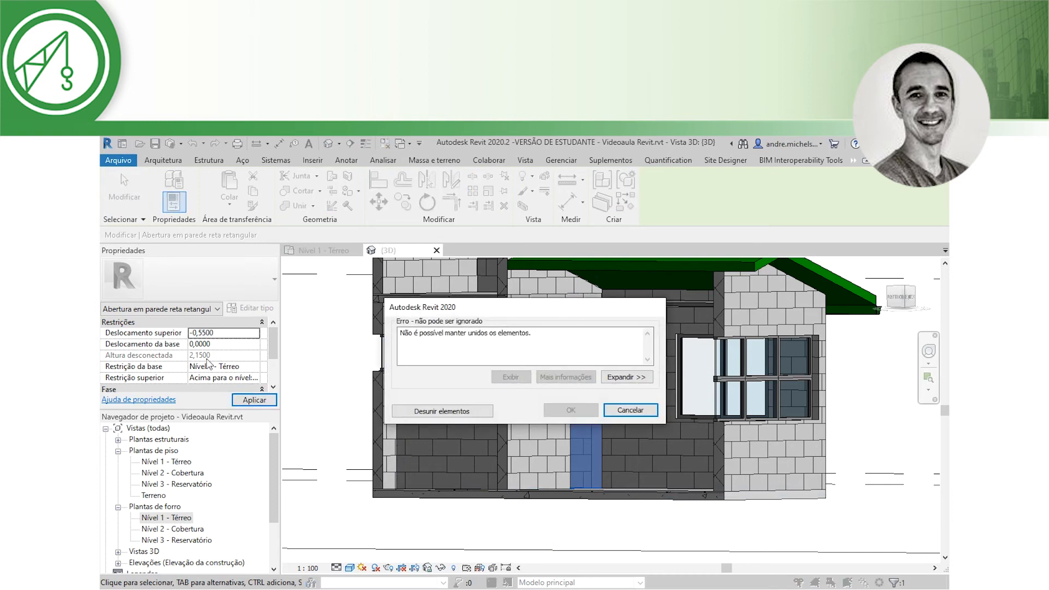
pyautogui.click(442, 411)
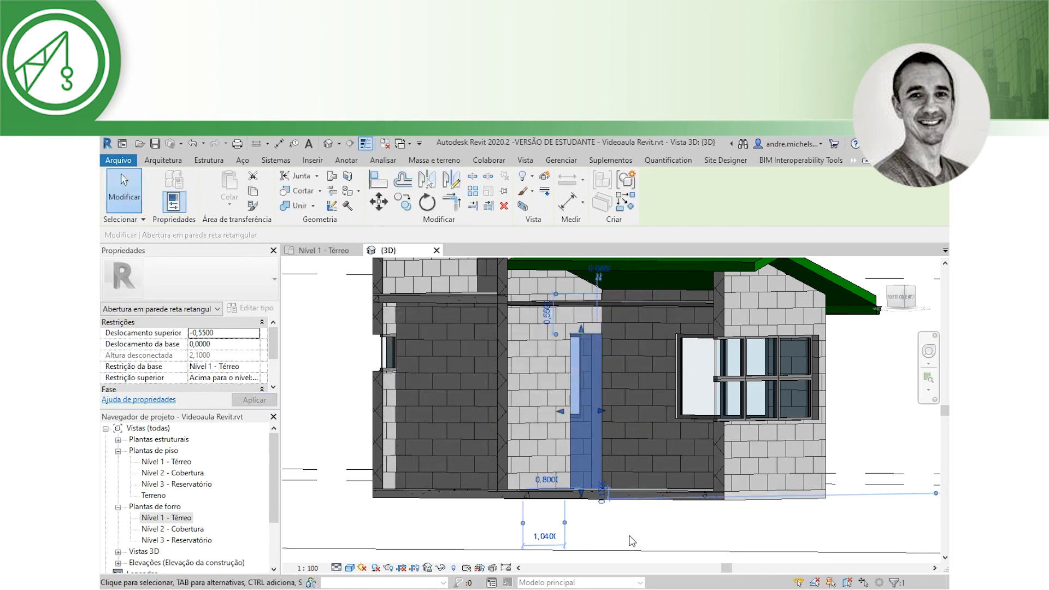
pyautogui.press('Escape')
# Examine the opening between the reception and the copa from several angles in the sectioned 3D view.
pyautogui.keyDown('shift'); pyautogui.moveTo(615, 387); pyautogui.dragTo(650, 489, button='middle'); pyautogui.keyUp('shift')
pyautogui.keyDown('shift'); pyautogui.moveTo(523, 503); pyautogui.dragTo(571, 442, button='middle'); pyautogui.keyUp('shift')
pyautogui.moveTo(571, 443); pyautogui.dragTo(615, 429, button='middle')
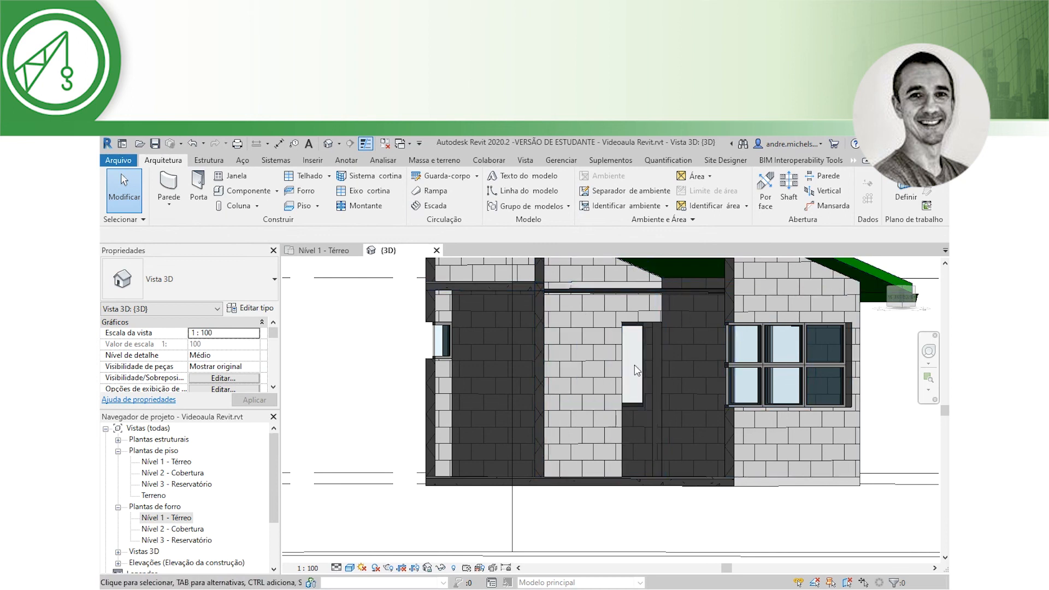
pyautogui.keyDown('shift'); pyautogui.moveTo(638, 369); pyautogui.dragTo(800, 267, button='middle'); pyautogui.keyUp('shift')
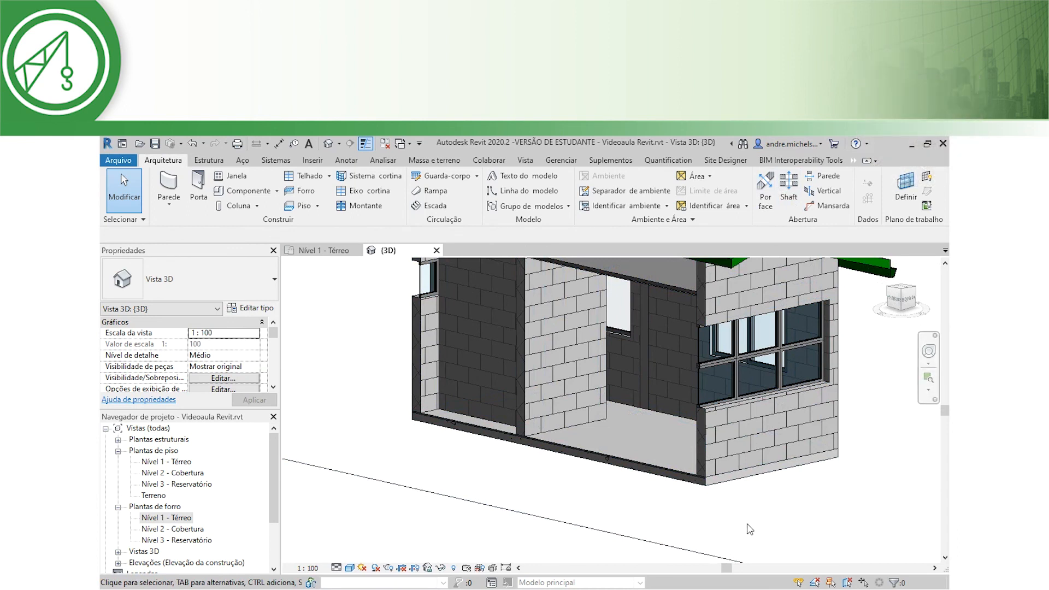
pyautogui.moveTo(599, 454); pyautogui.dragTo(547, 536, button='middle')
pyautogui.scroll(-2, 608, 458)
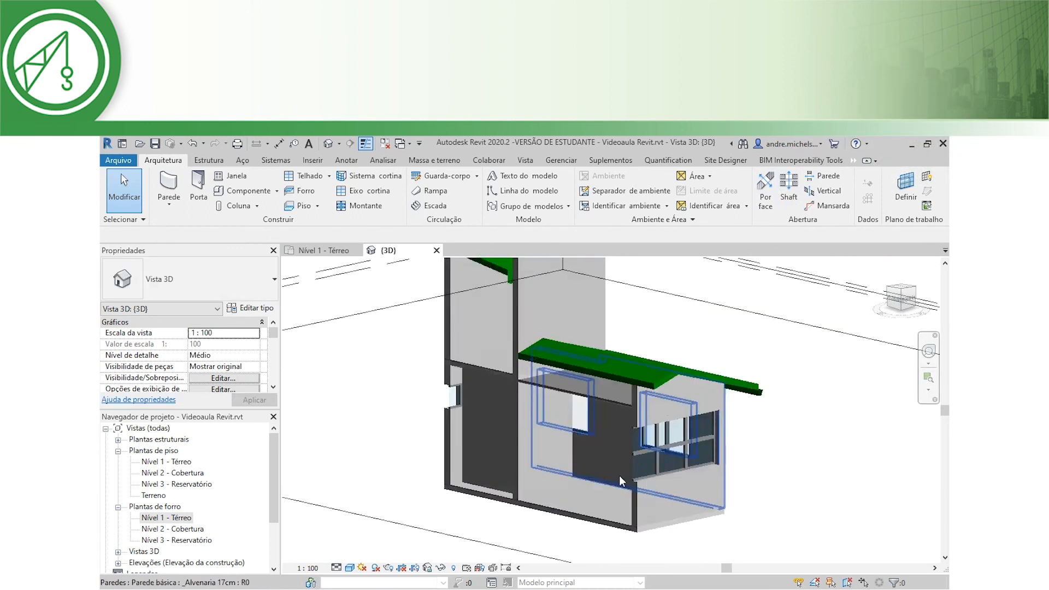